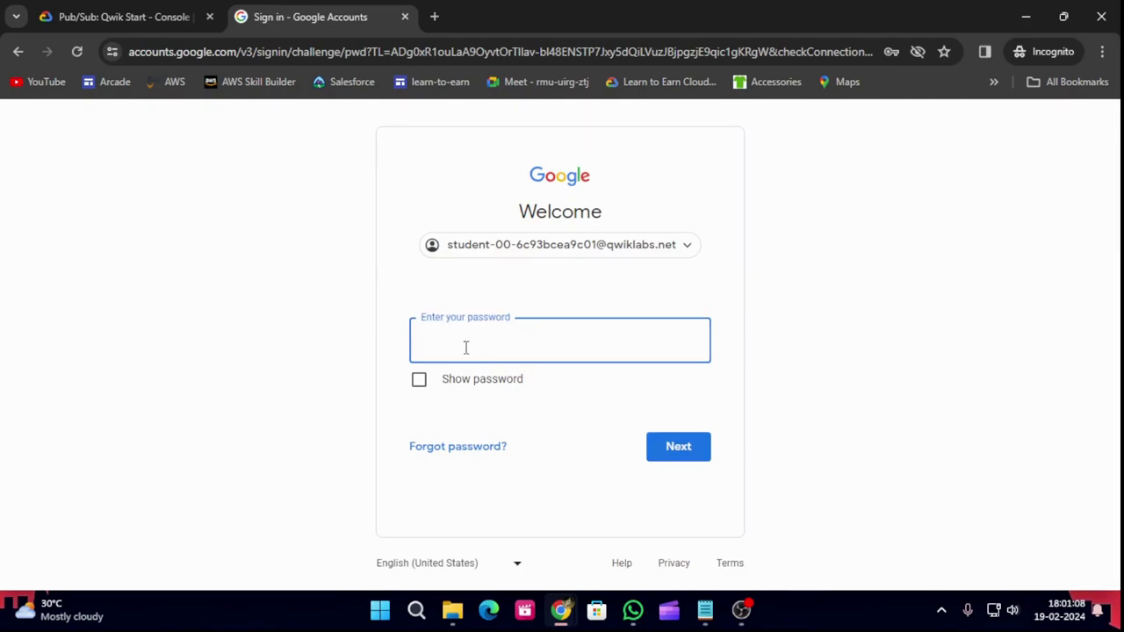
Sign in with the lab account's password, accept the new-account notice, and agree to the Google Cloud terms of service
key(ctrl+v)
click(665, 447)
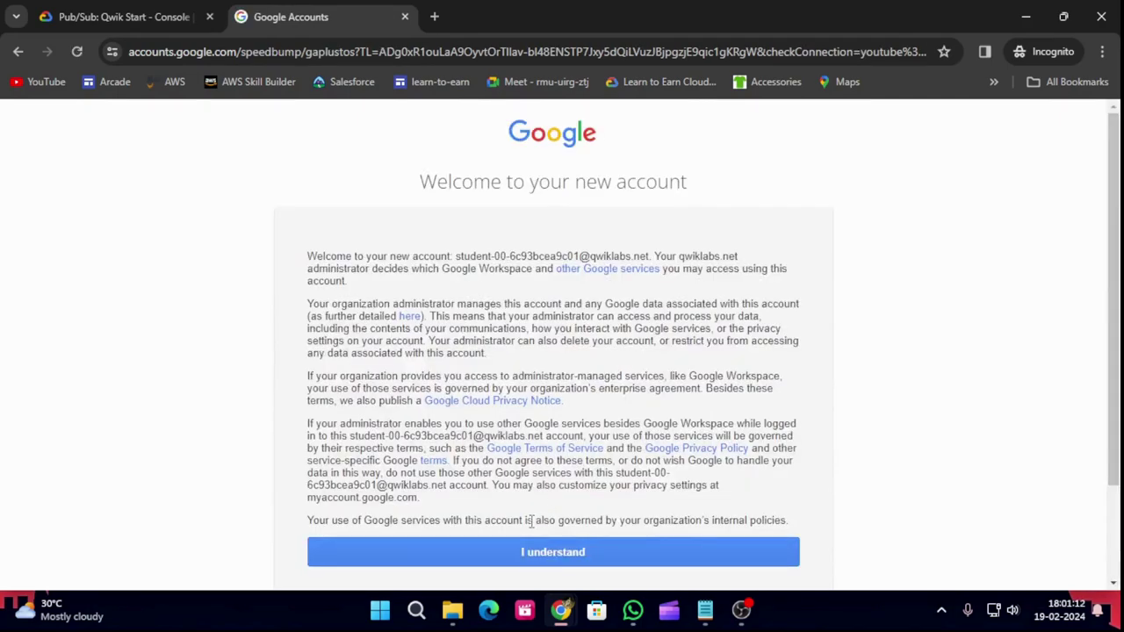
click(501, 554)
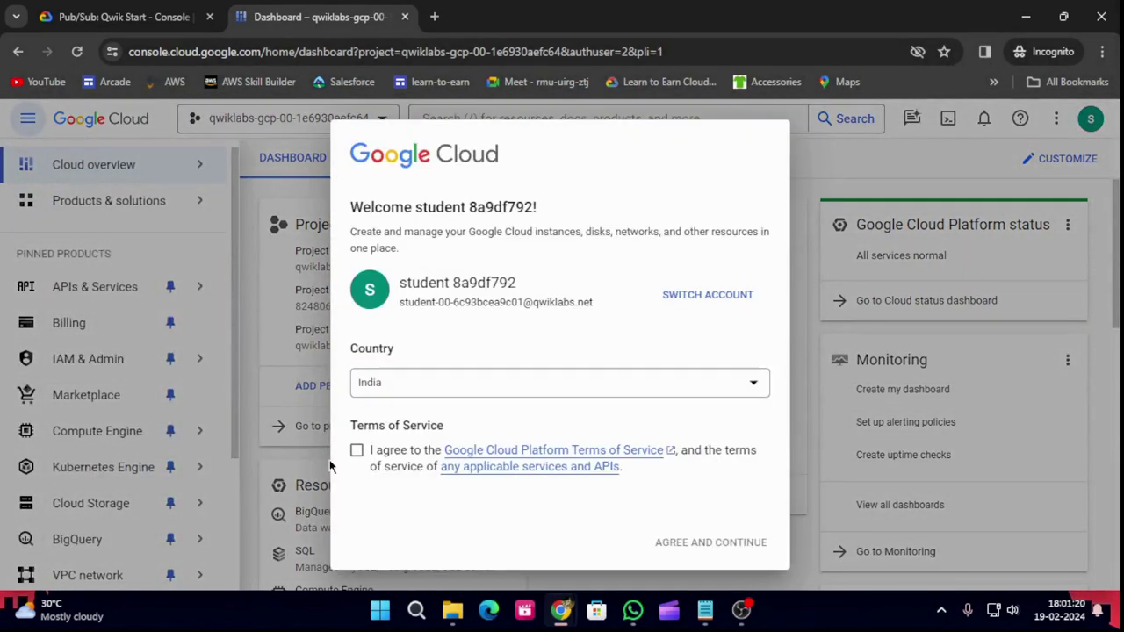
click(357, 450)
click(740, 545)
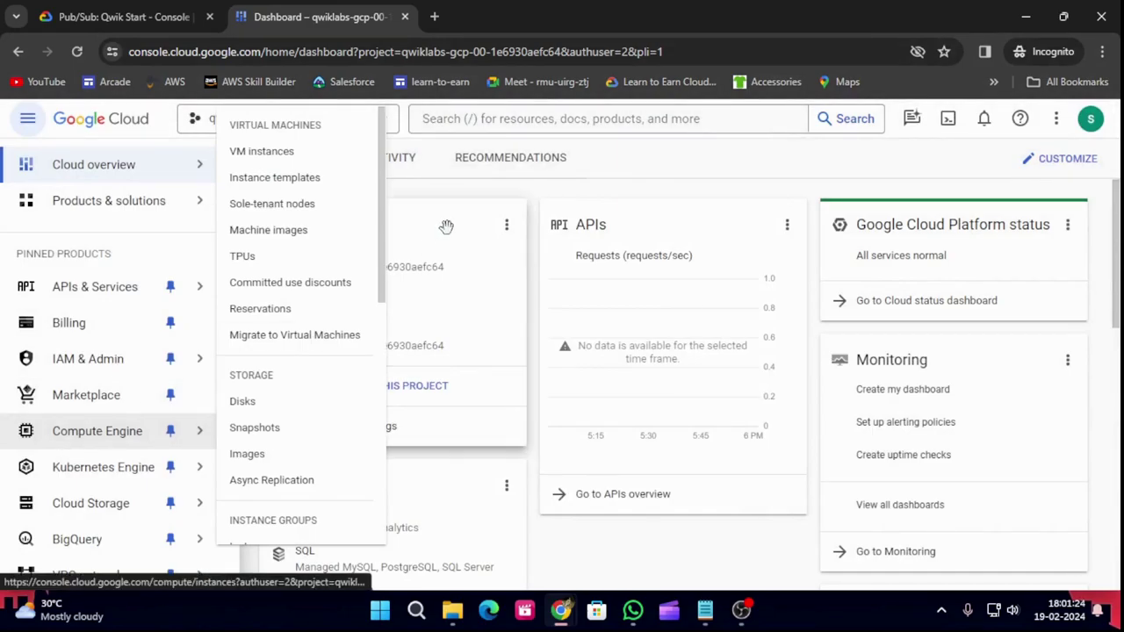
Copy the command "gcloud auth list" from the setup section of the Pub/Sub lab instructions
click(123, 17)
scroll(533, 453, down, 15)
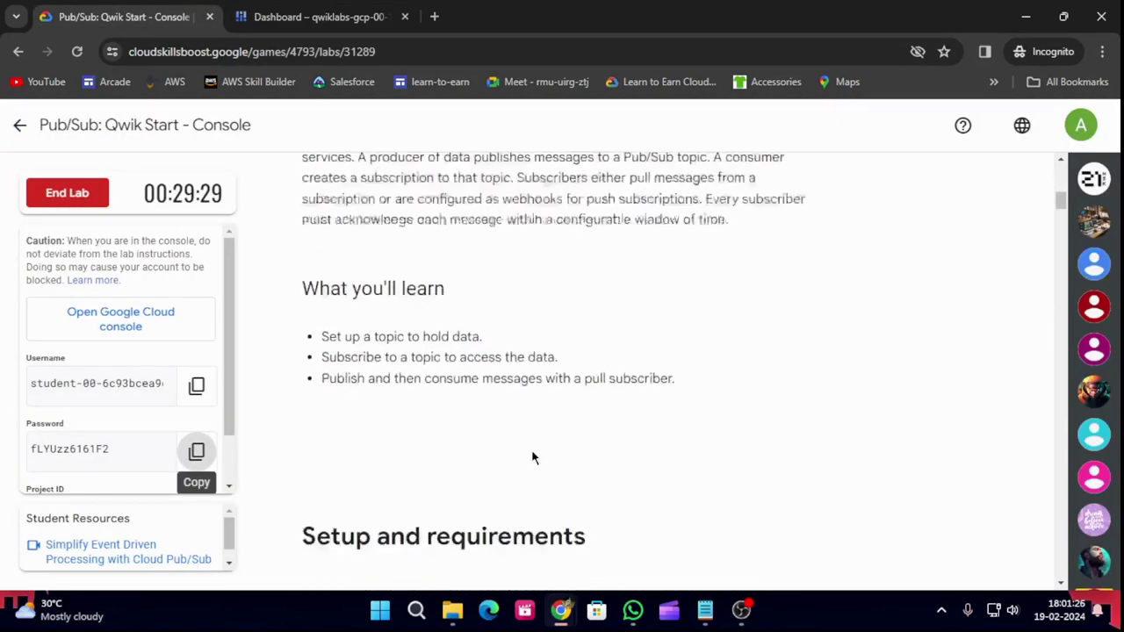
scroll(536, 436, down, 12)
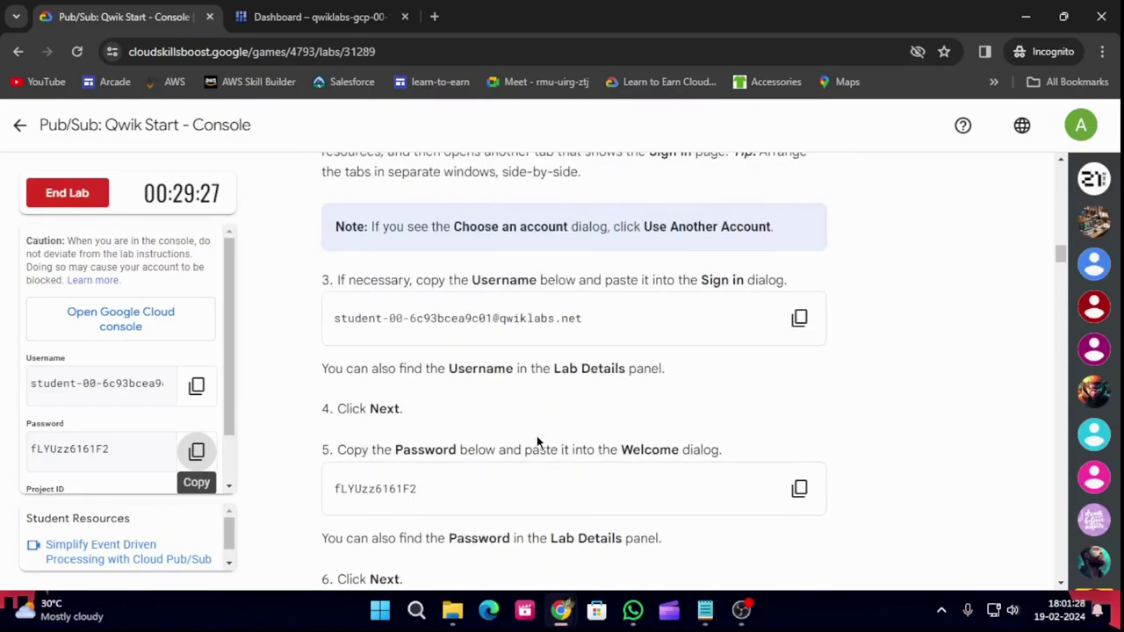
scroll(532, 439, down, 10)
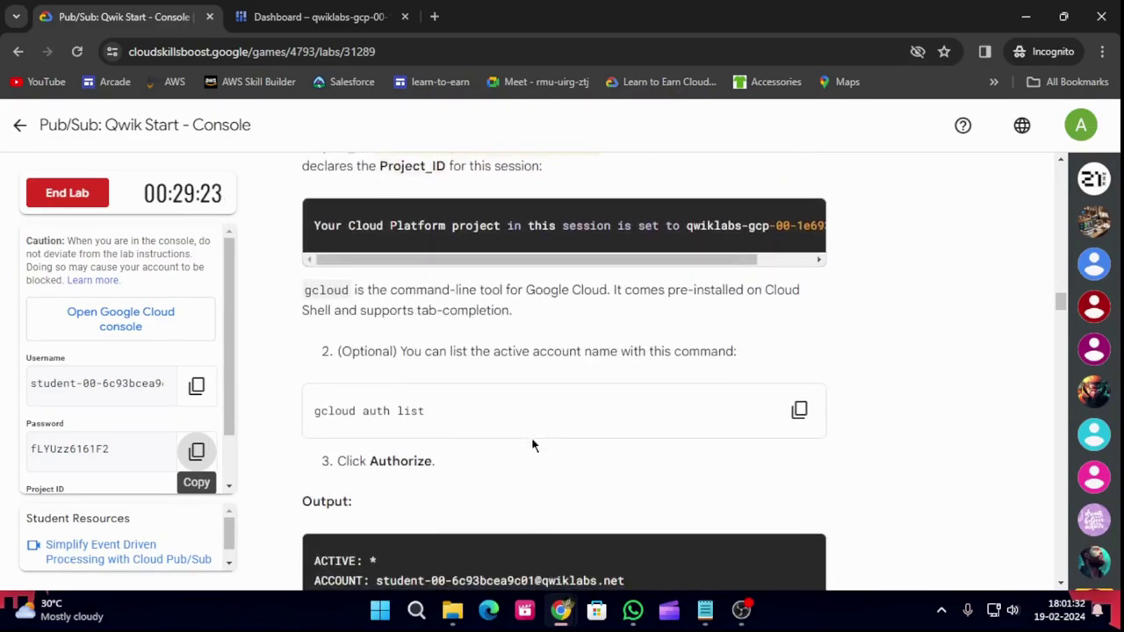
click(799, 410)
Start a Cloud Shell session in the Google Cloud console and dismiss the session-details tip
click(316, 17)
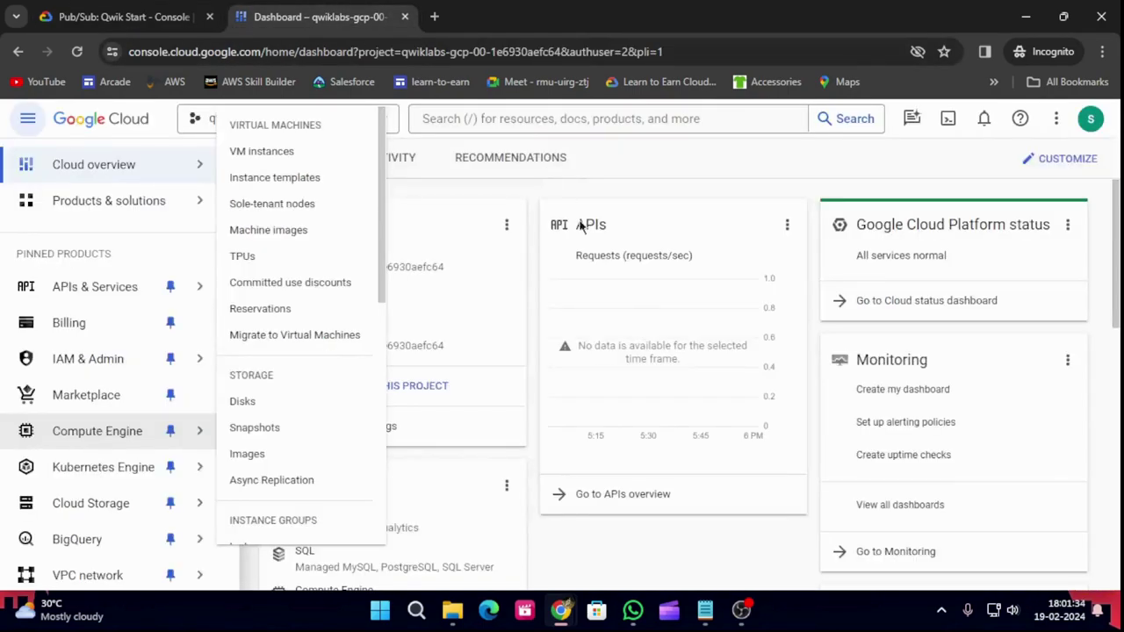
click(947, 121)
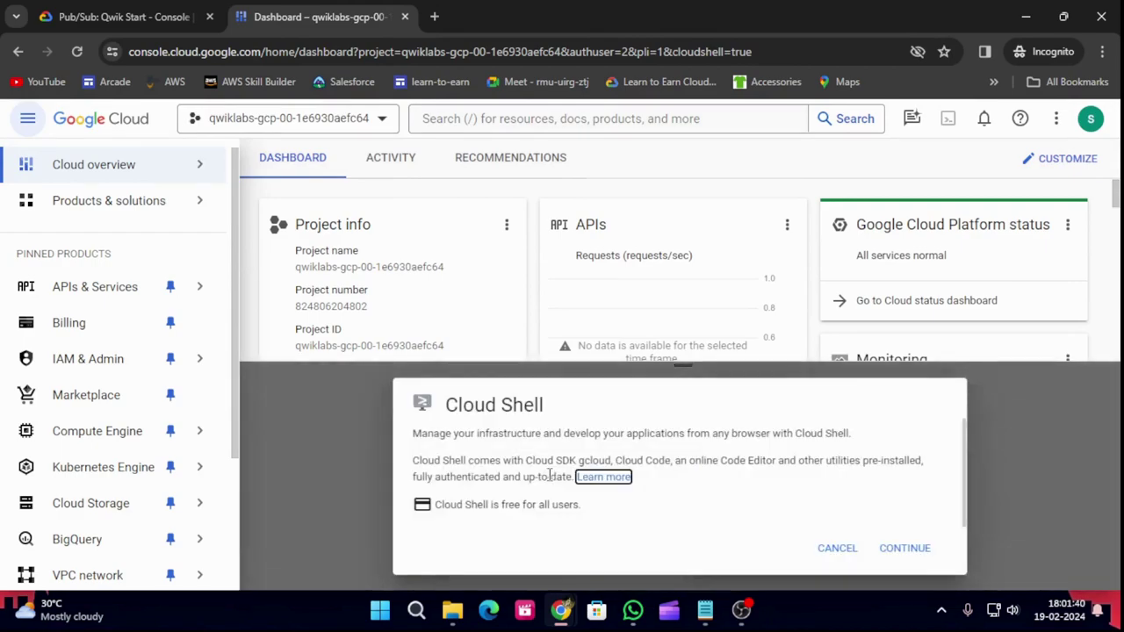
click(899, 551)
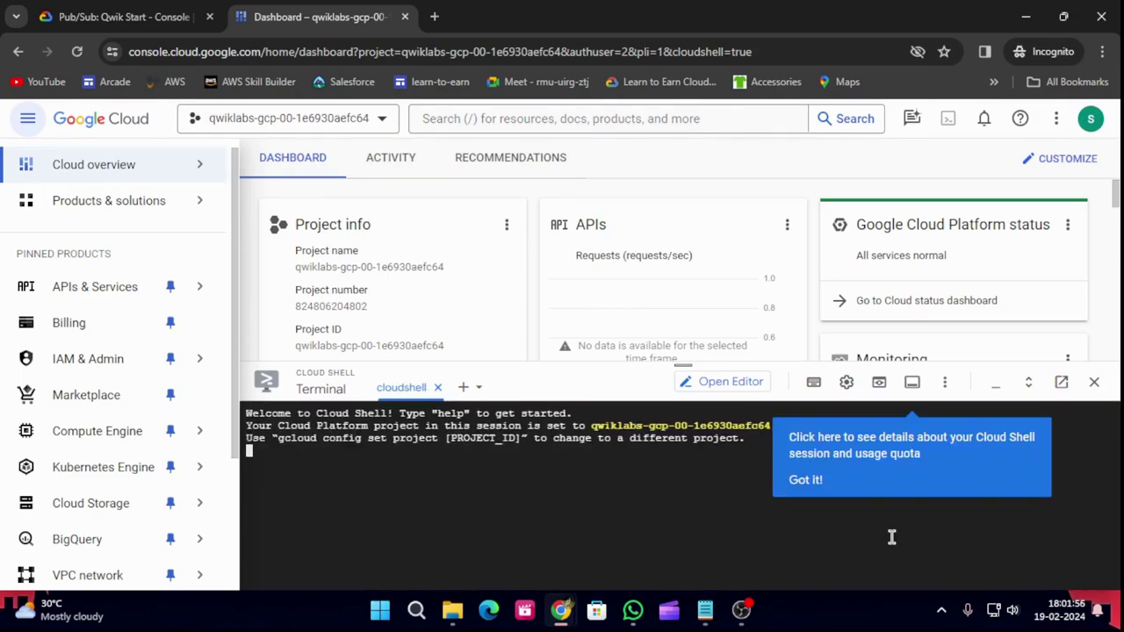
click(801, 485)
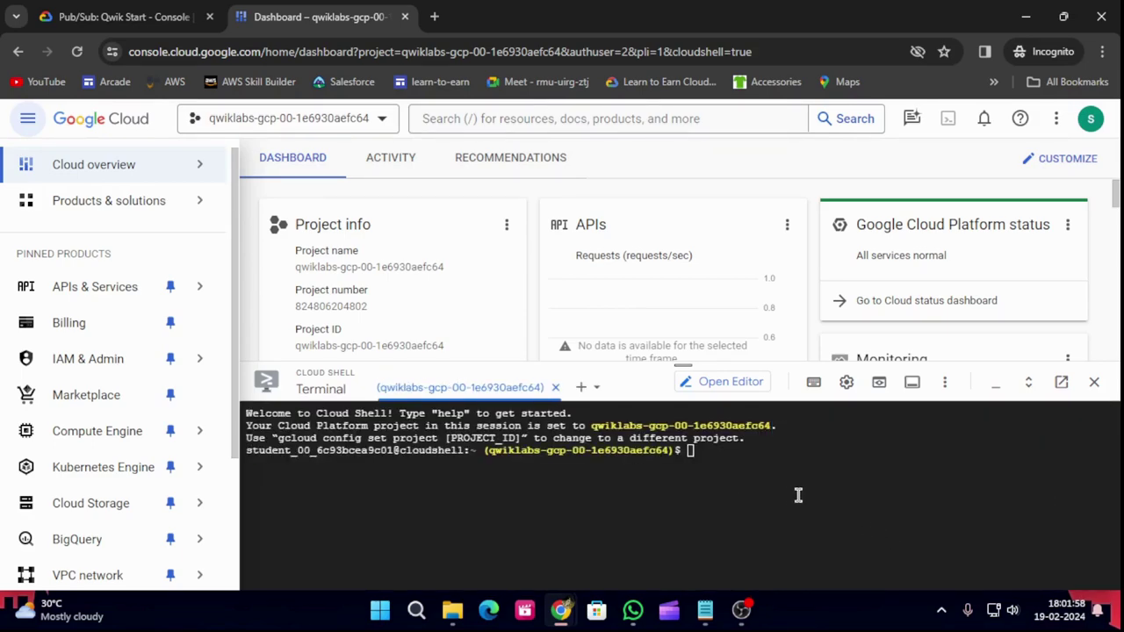
Run "gcloud auth list" in the terminal, authorizing Cloud Shell, and run "gcloud config list project"
key(ctrl+v)
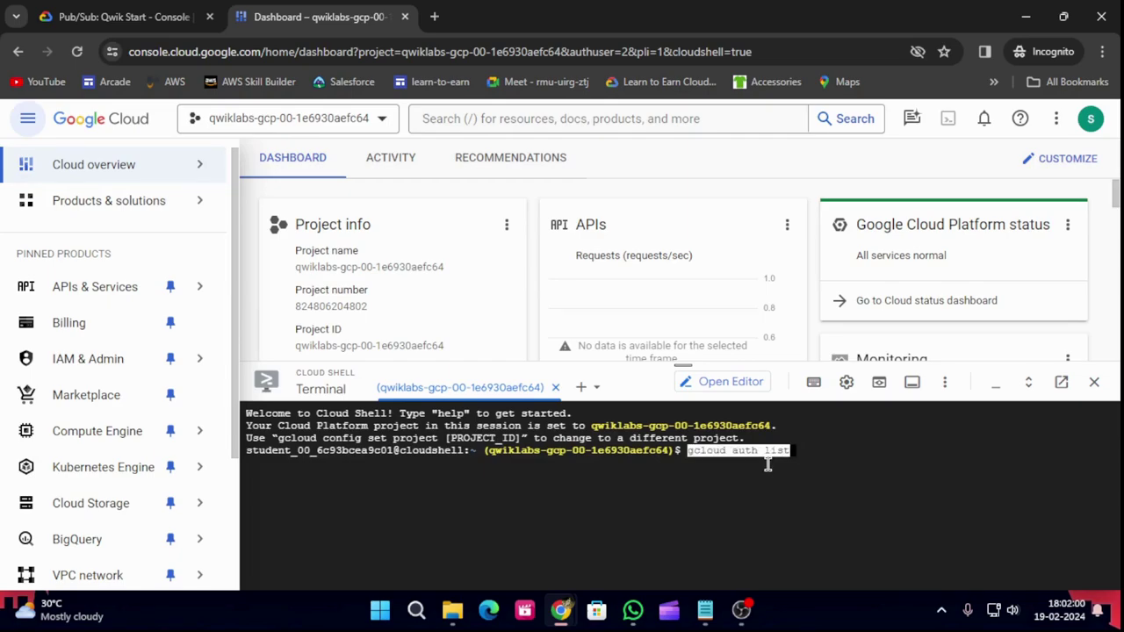
key(Return)
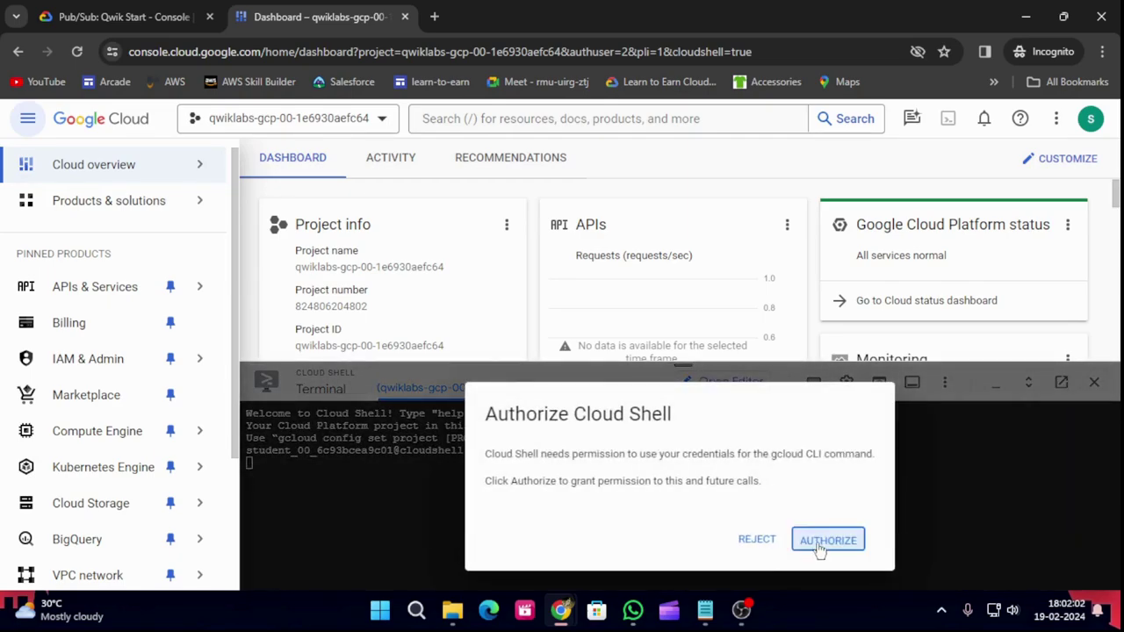
click(827, 540)
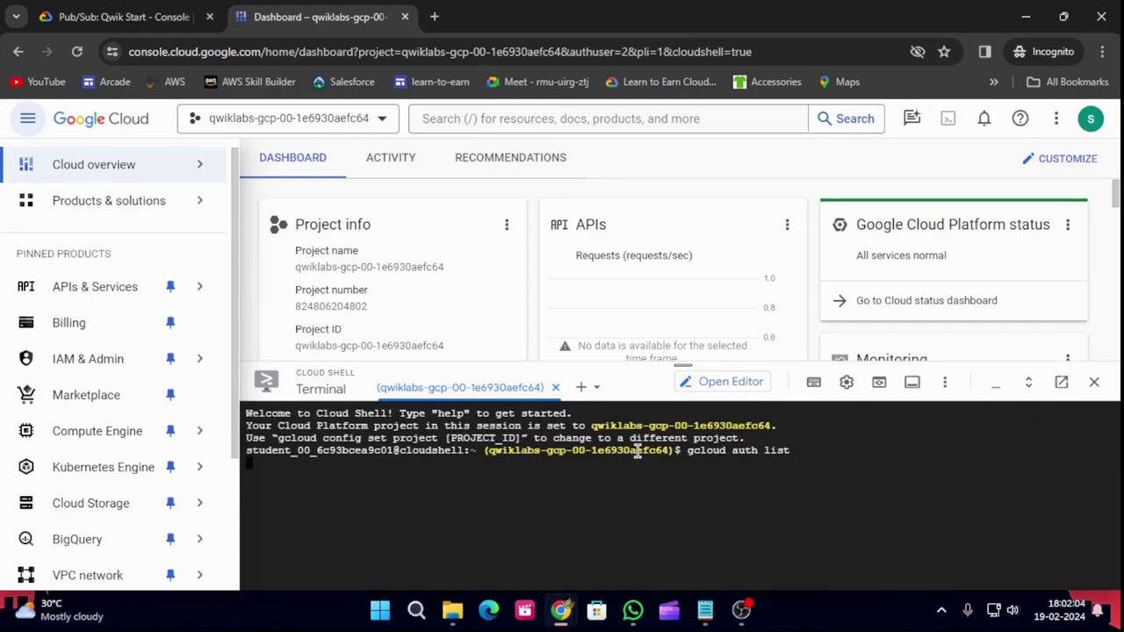
text(gcloud)
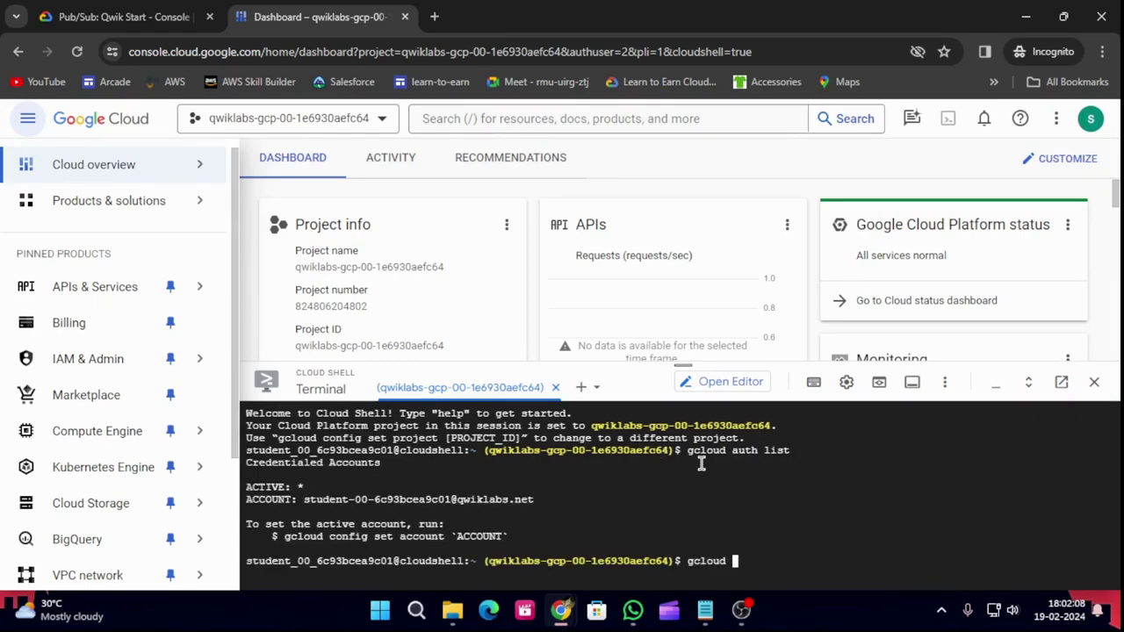
text( config list project)
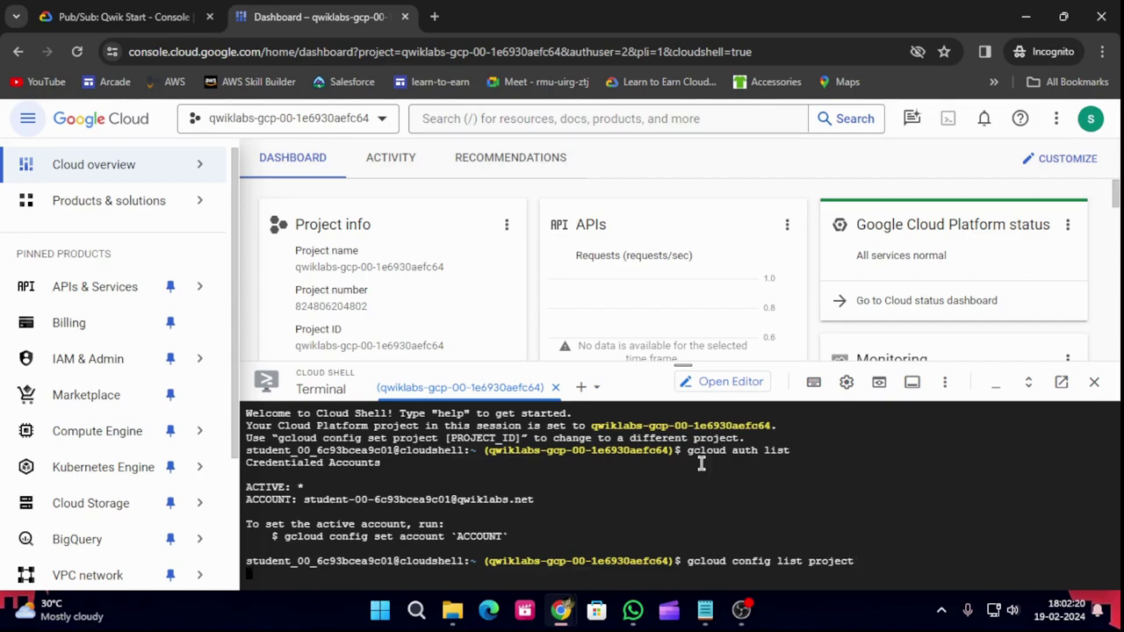
Copy the product name "Pub/Sub" from the lab instructions and use it to find and open the Pub/Sub Topics page in the console
click(88, 13)
scroll(630, 419, down, 4)
scroll(632, 369, down, 8)
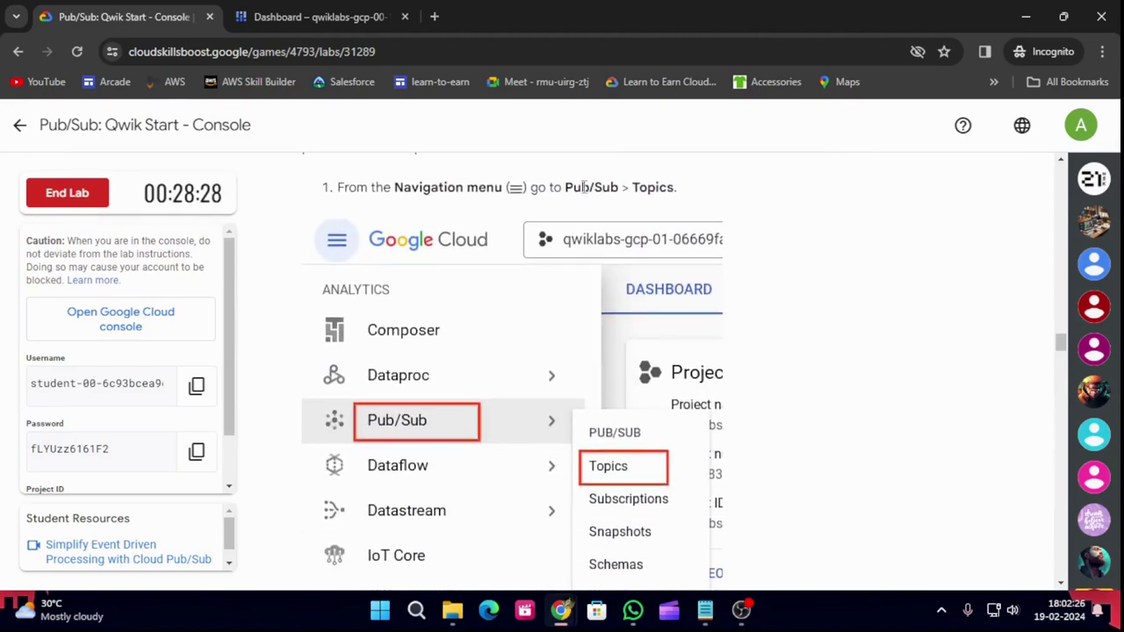
drag(564, 187, 625, 189)
key(ctrl+c)
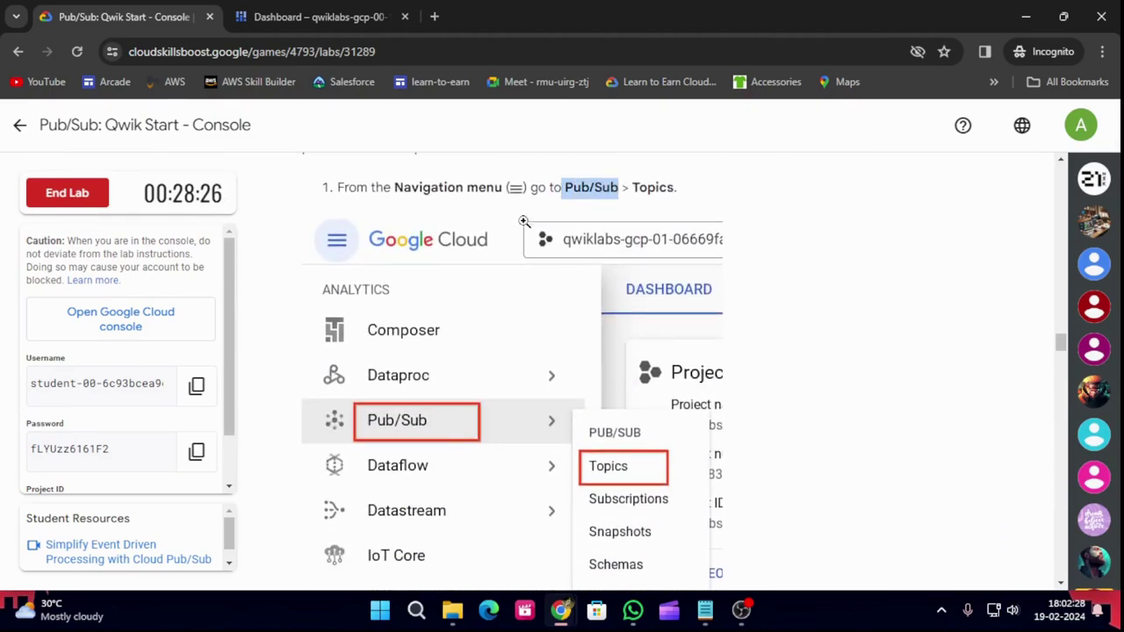
key(ctrl+Tab)
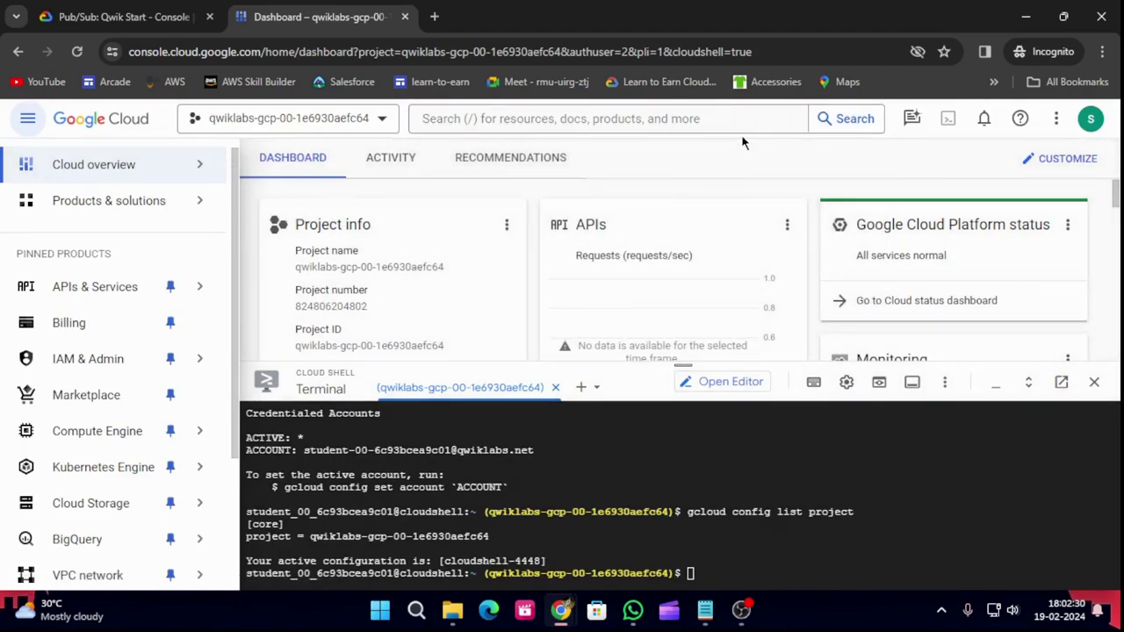
click(639, 116)
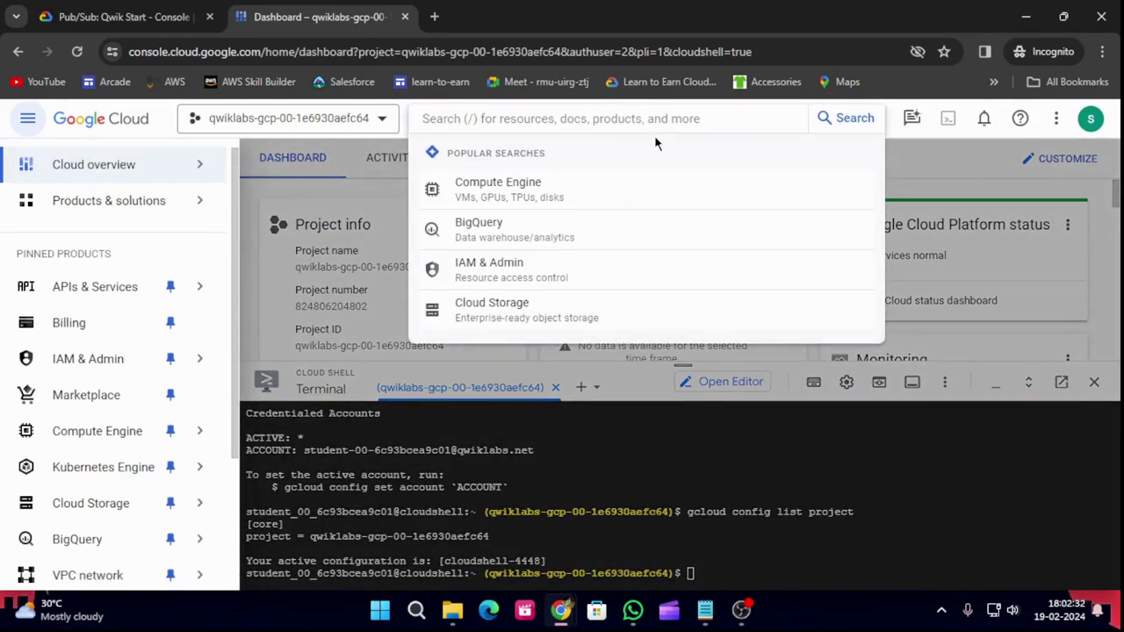
key(ctrl+v)
click(485, 185)
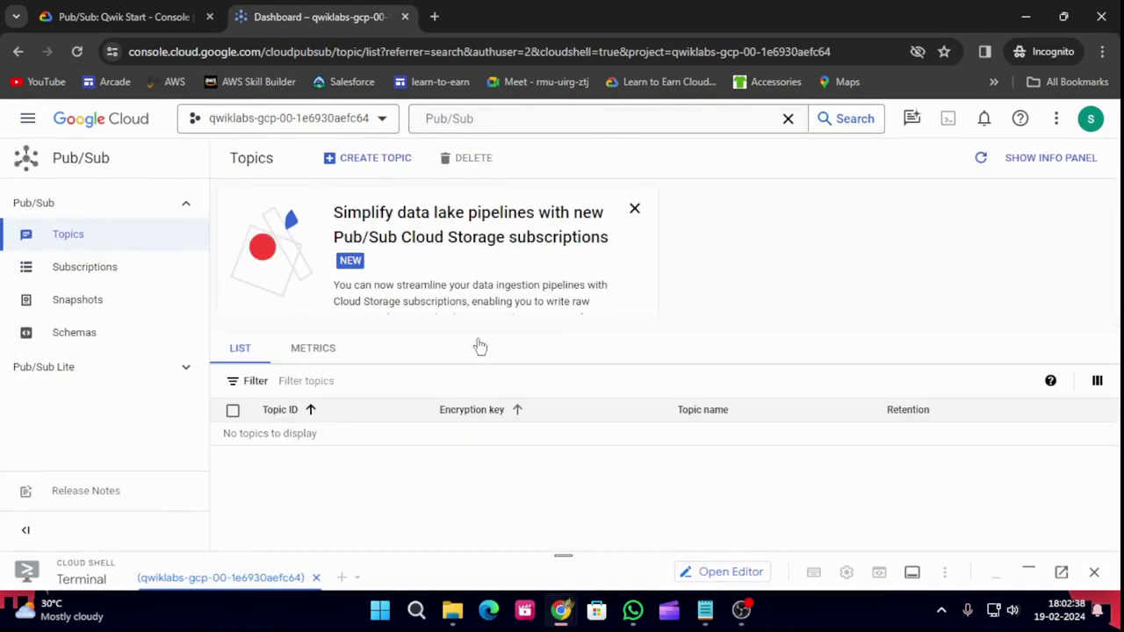
Consult the lab's topic instructions and open the form for creating a new Pub/Sub topic
click(132, 13)
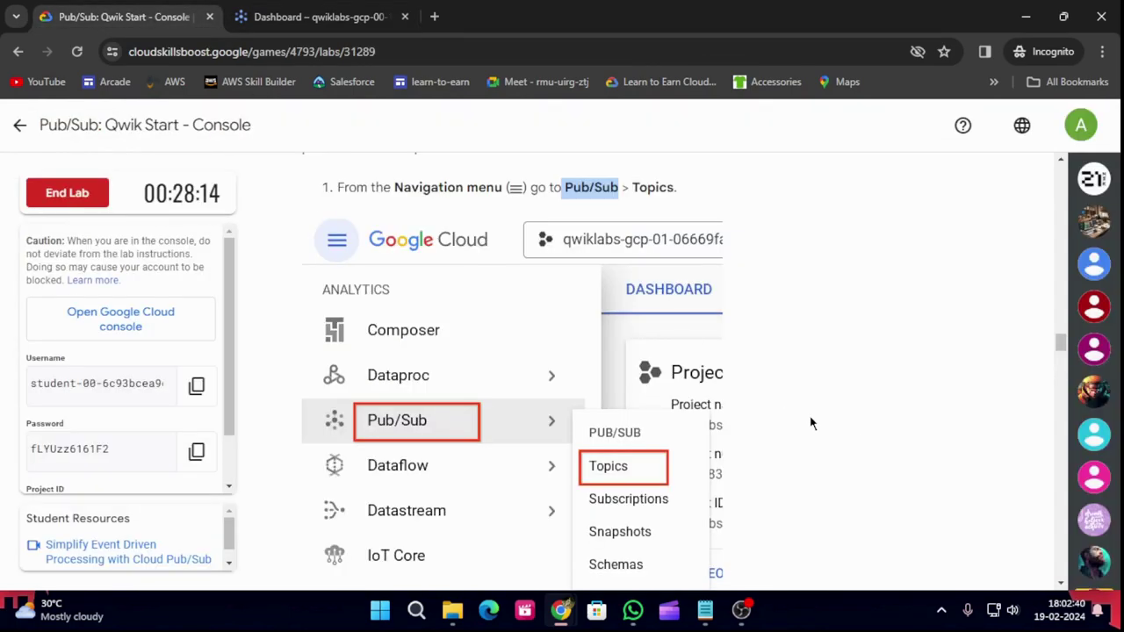
scroll(812, 424, down, 8)
click(318, 16)
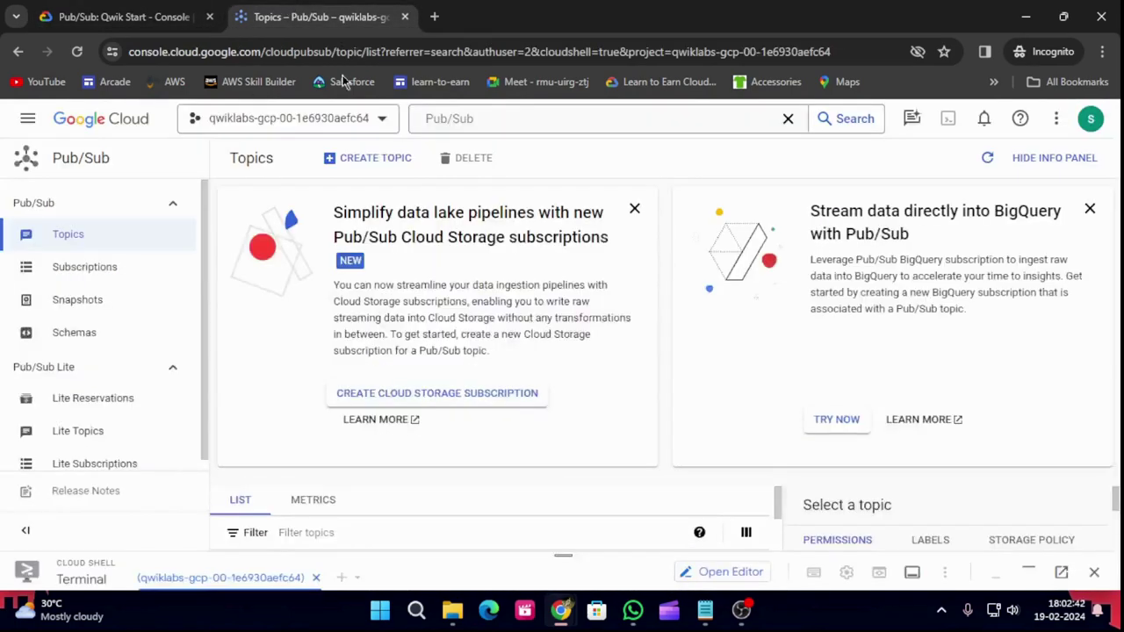
click(351, 157)
Create the topic with the ID "MyTopic" copied from the lab instructions, leaving the other options at their defaults
click(120, 13)
scroll(566, 448, down, 2)
scroll(572, 437, up, 1)
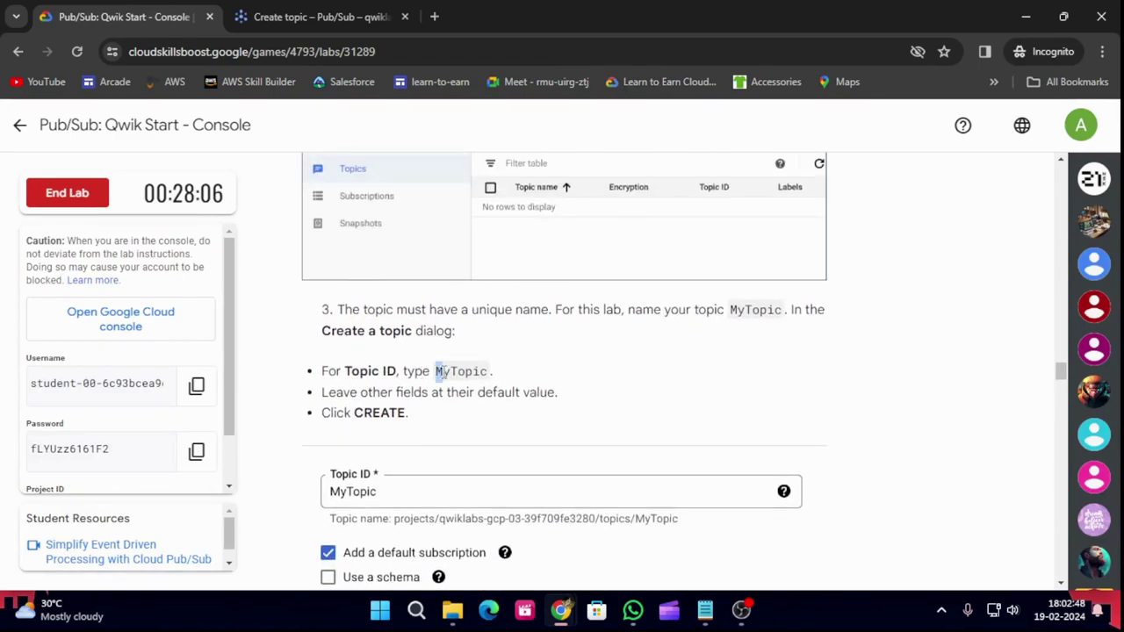
drag(436, 372, 482, 373)
key(ctrl+c)
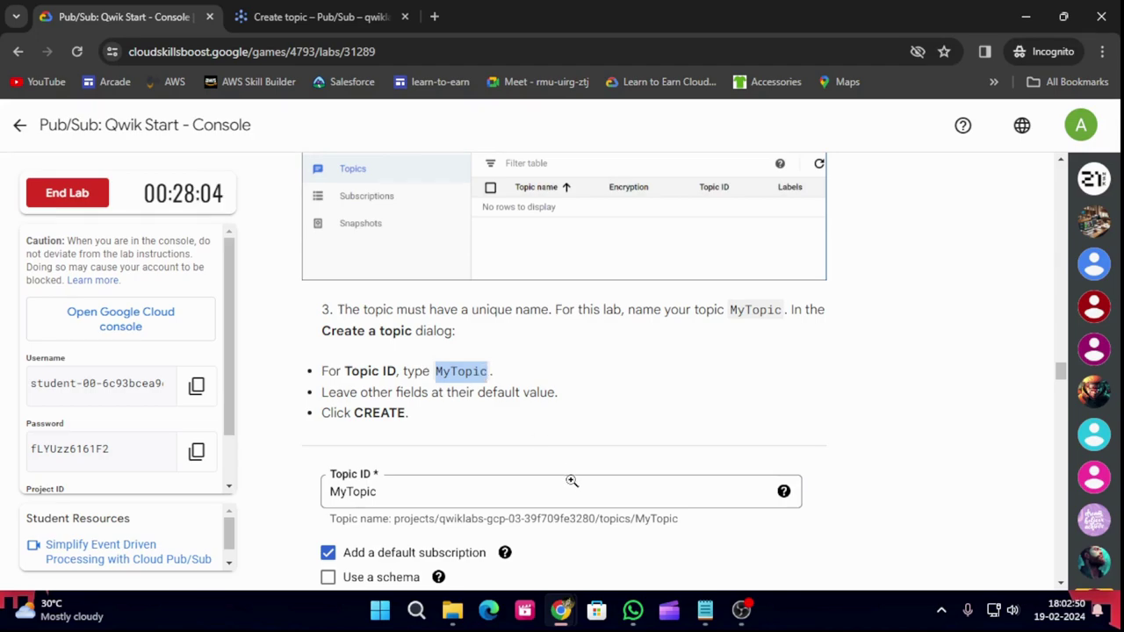
click(377, 7)
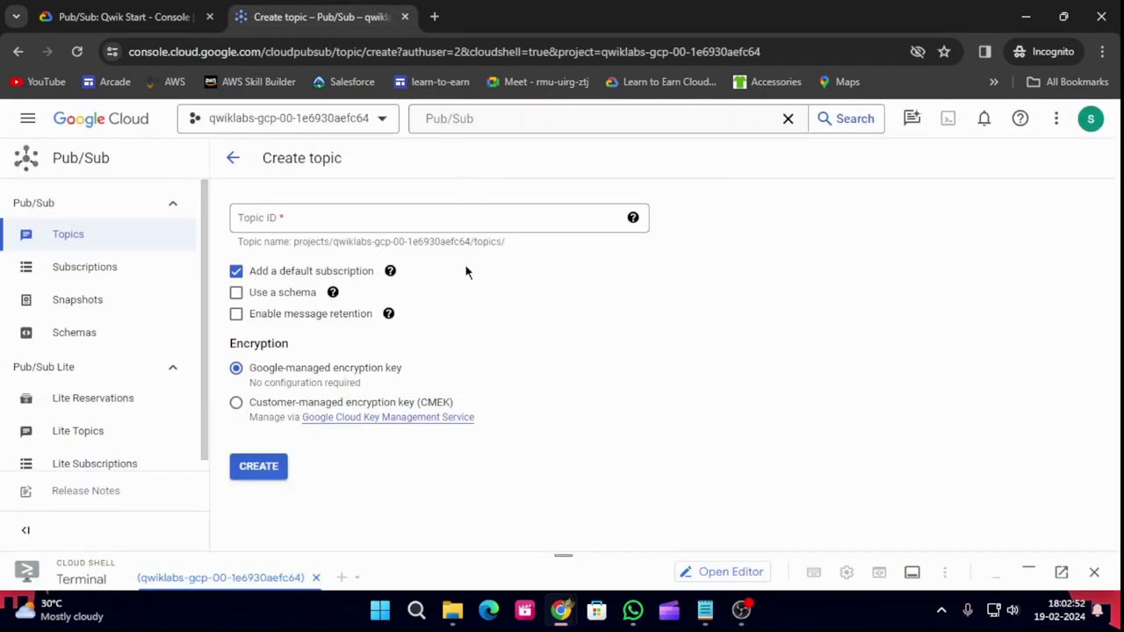
click(422, 217)
key(ctrl+v)
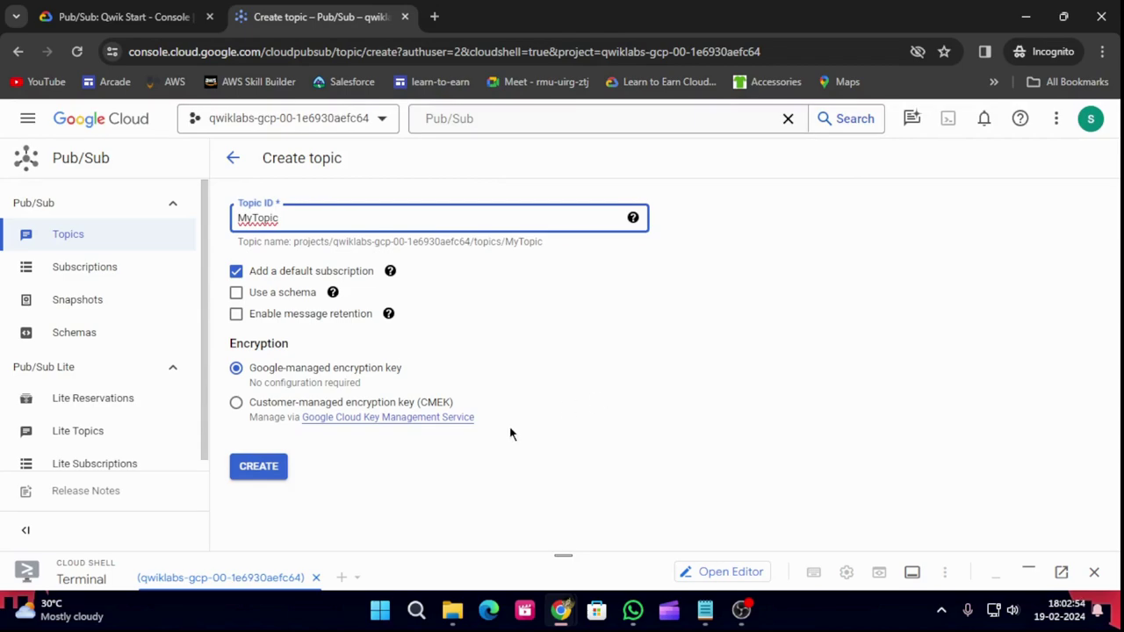
click(259, 466)
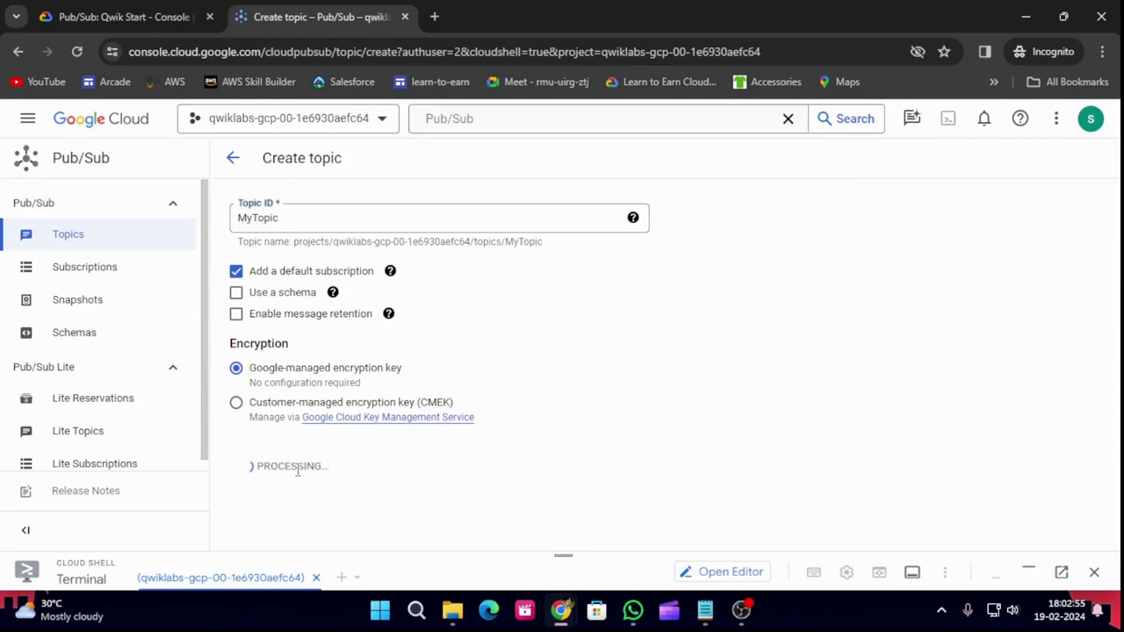
Try to verify the "Create a Pub/Sub topic" task with the lab's progress check
click(103, 7)
scroll(557, 428, down, 4)
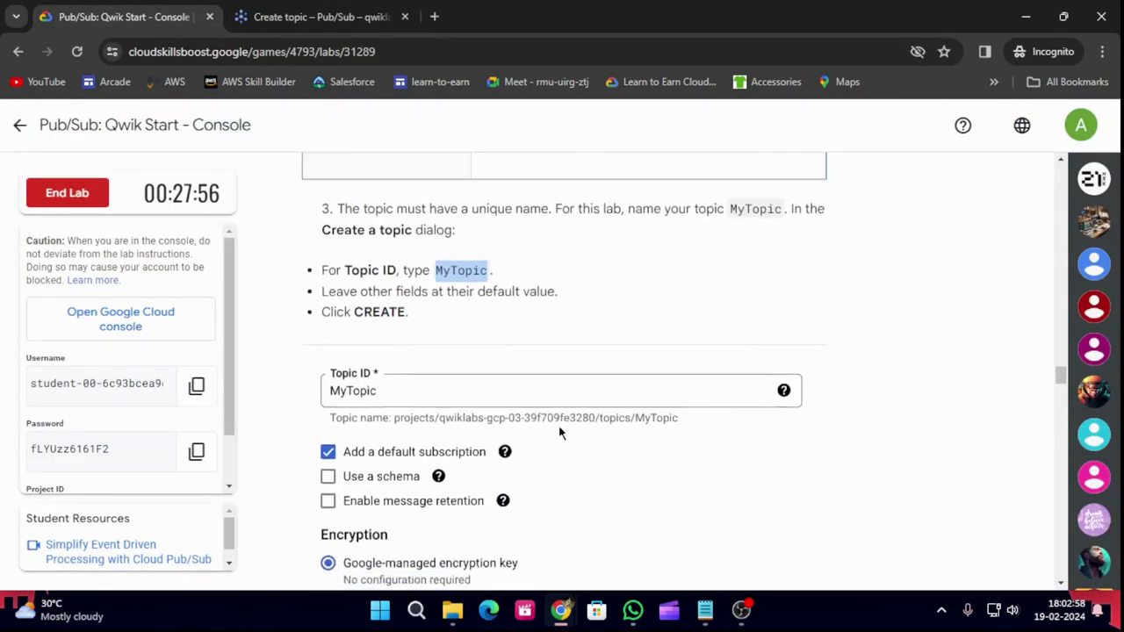
scroll(558, 426, down, 3)
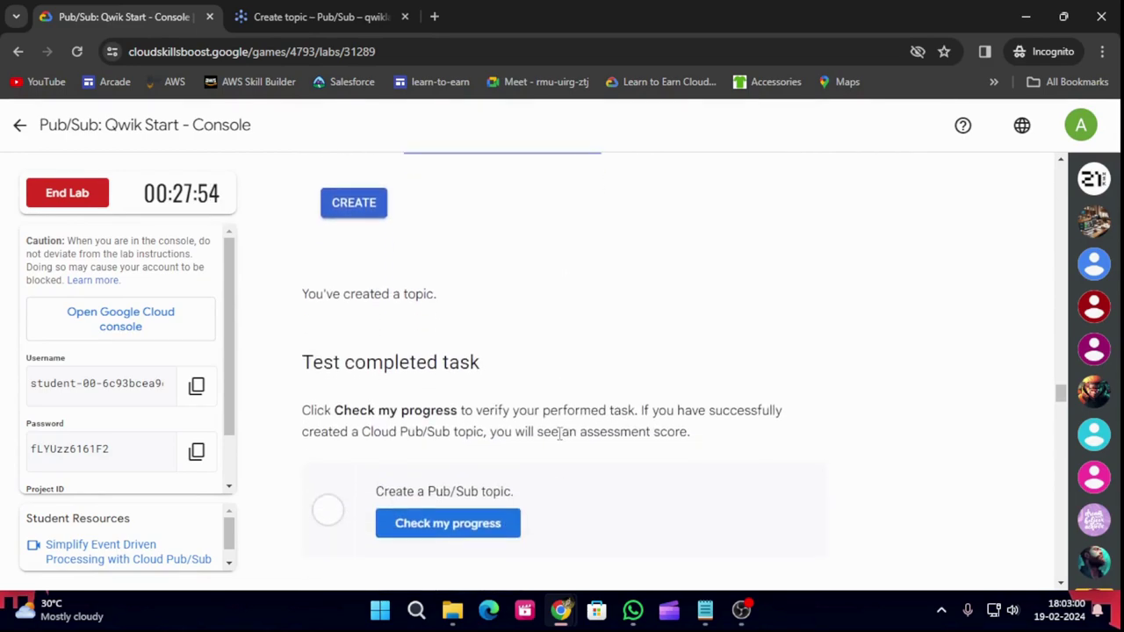
click(474, 534)
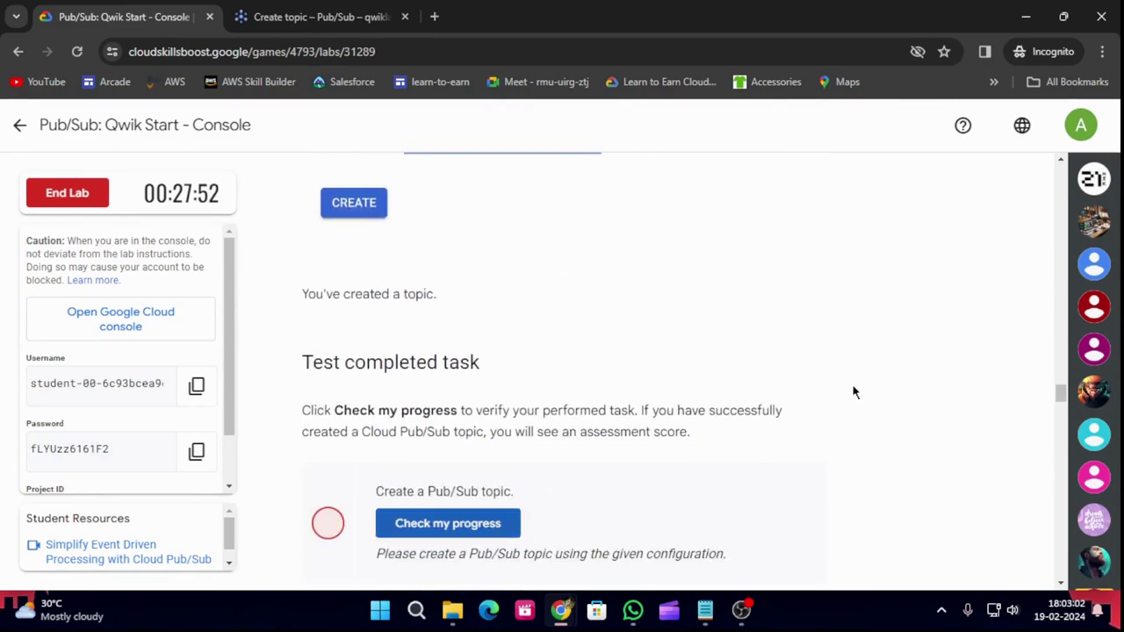
View the MyTopic page in the console and rerun the lab's progress check for the "Create a Pub/Sub topic" task
click(381, 7)
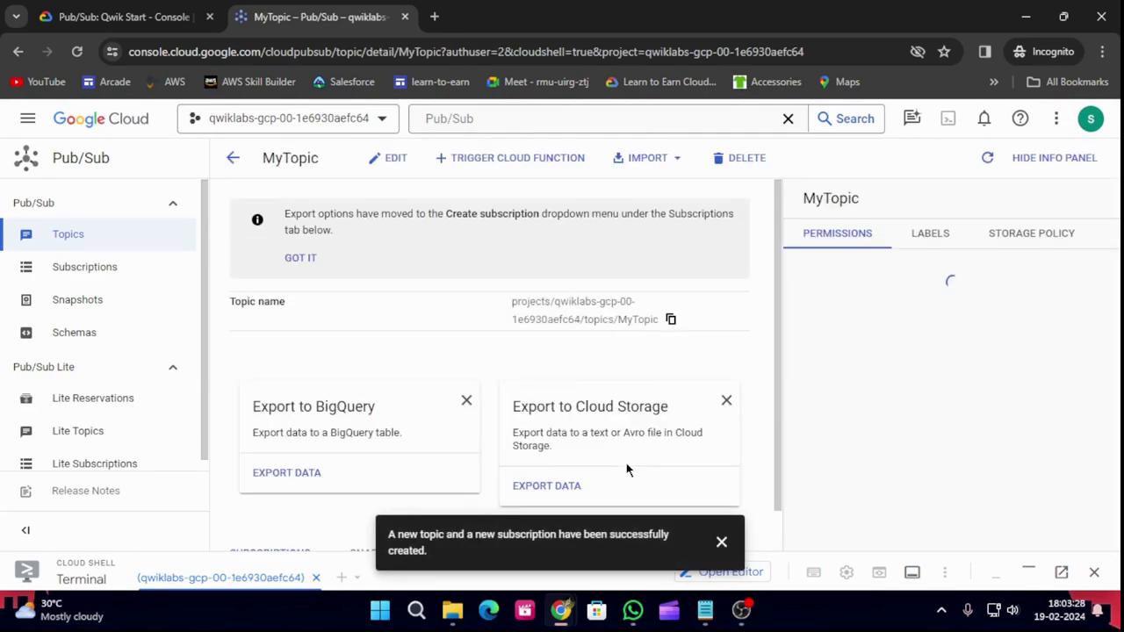
click(123, 17)
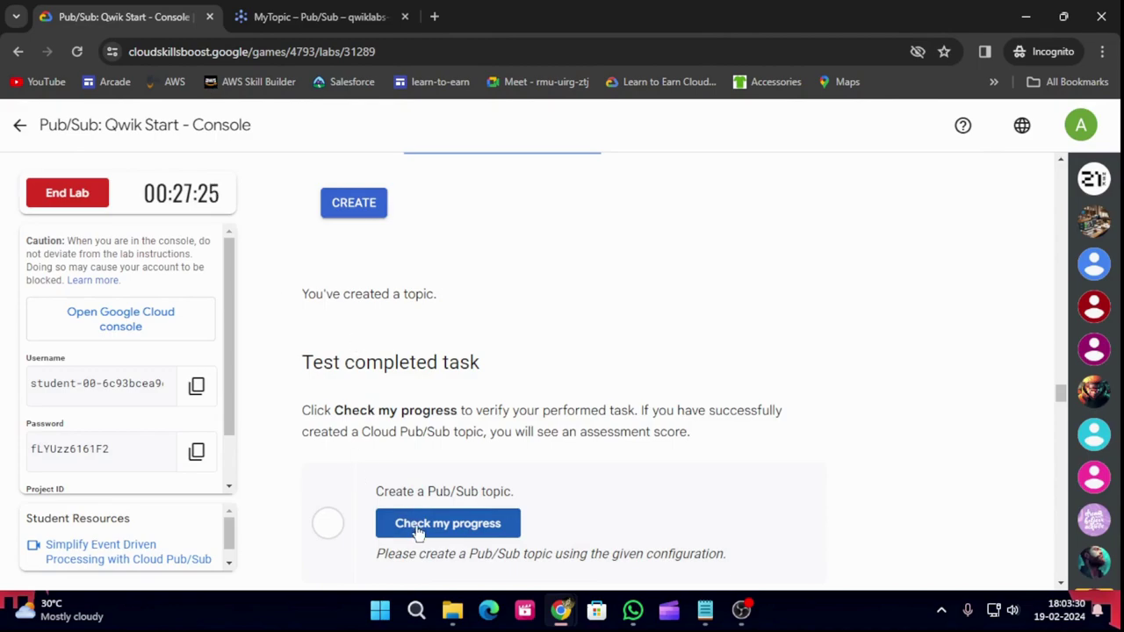
click(498, 533)
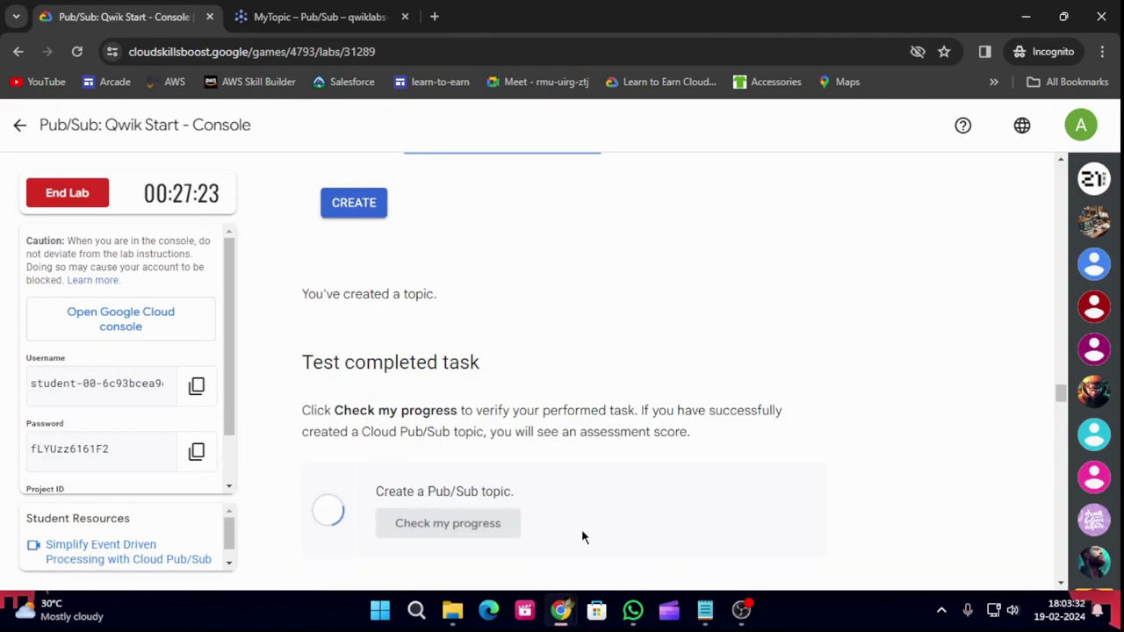
Consult the lab's Task 2 instructions, and reopen the MyTopic page from the topics list with the menu tip dismissed and info panel hidden
scroll(765, 441, down, 5)
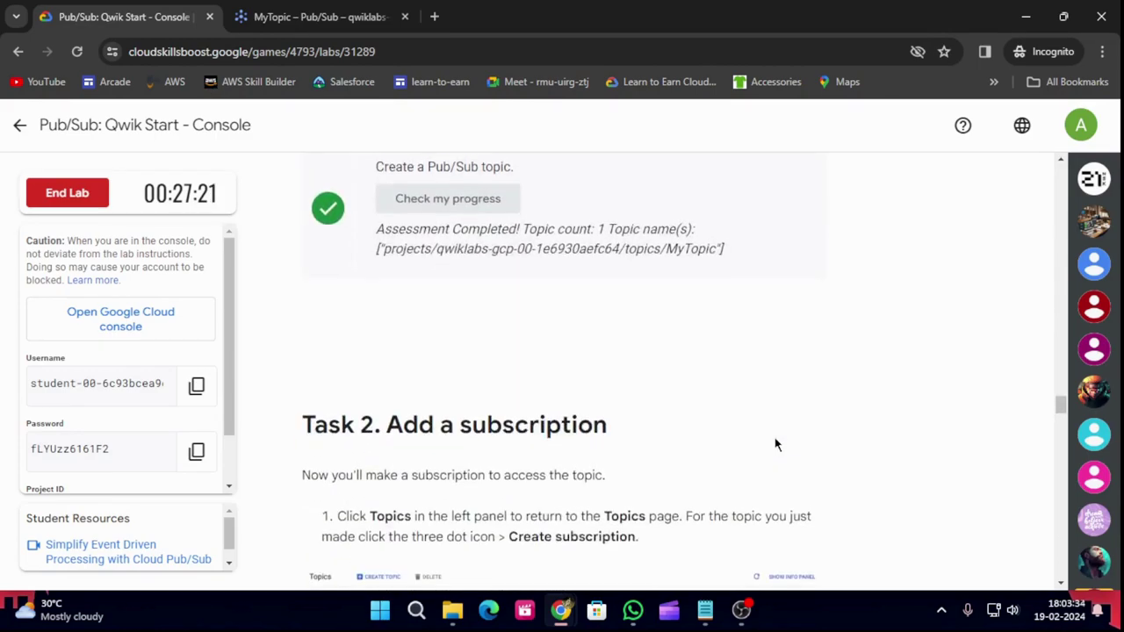
scroll(775, 443, down, 2)
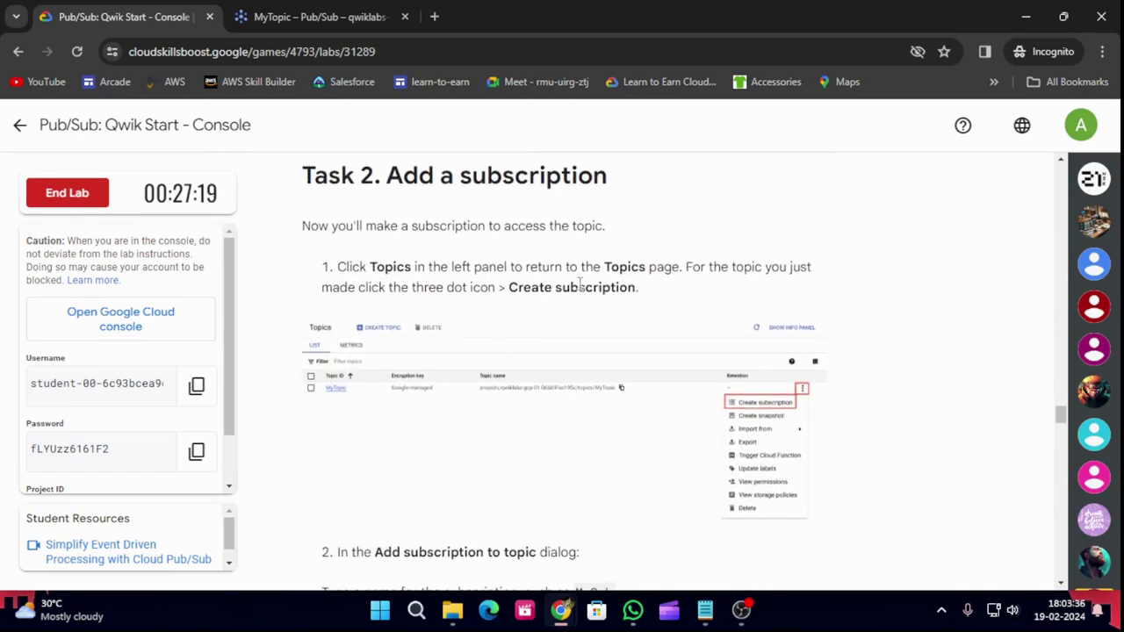
scroll(614, 303, down, 3)
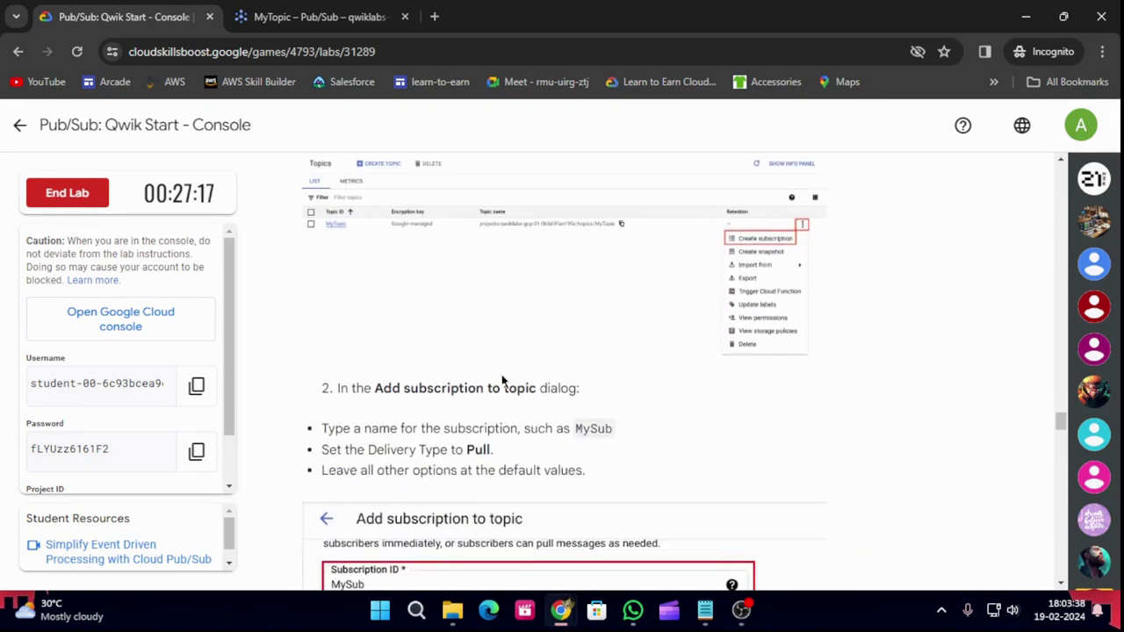
key(ctrl+Tab)
click(722, 540)
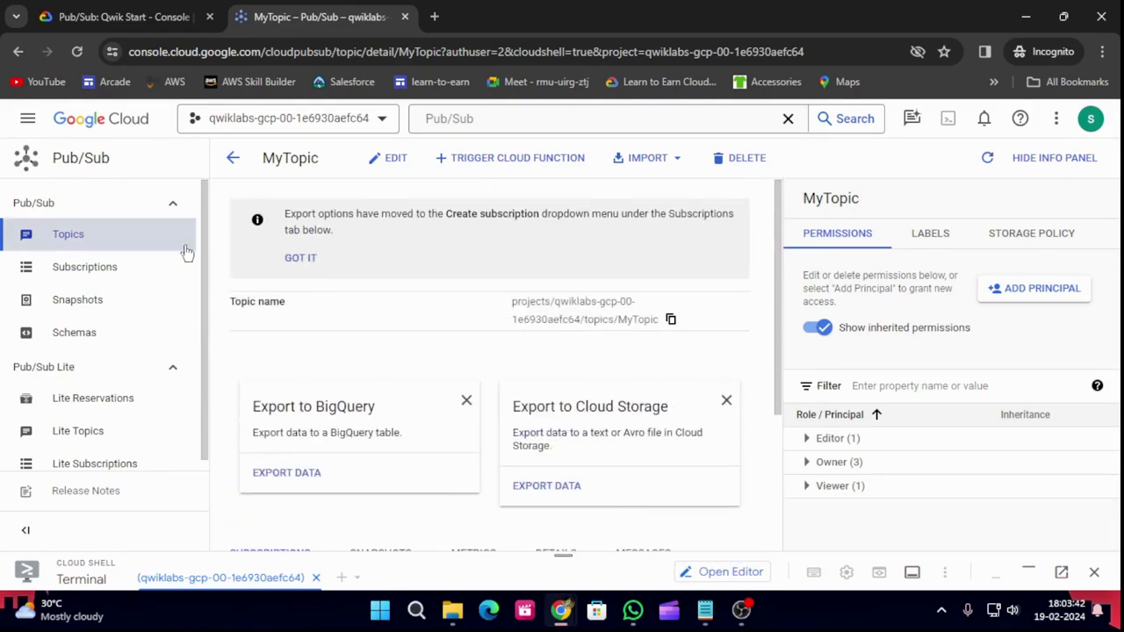
click(232, 157)
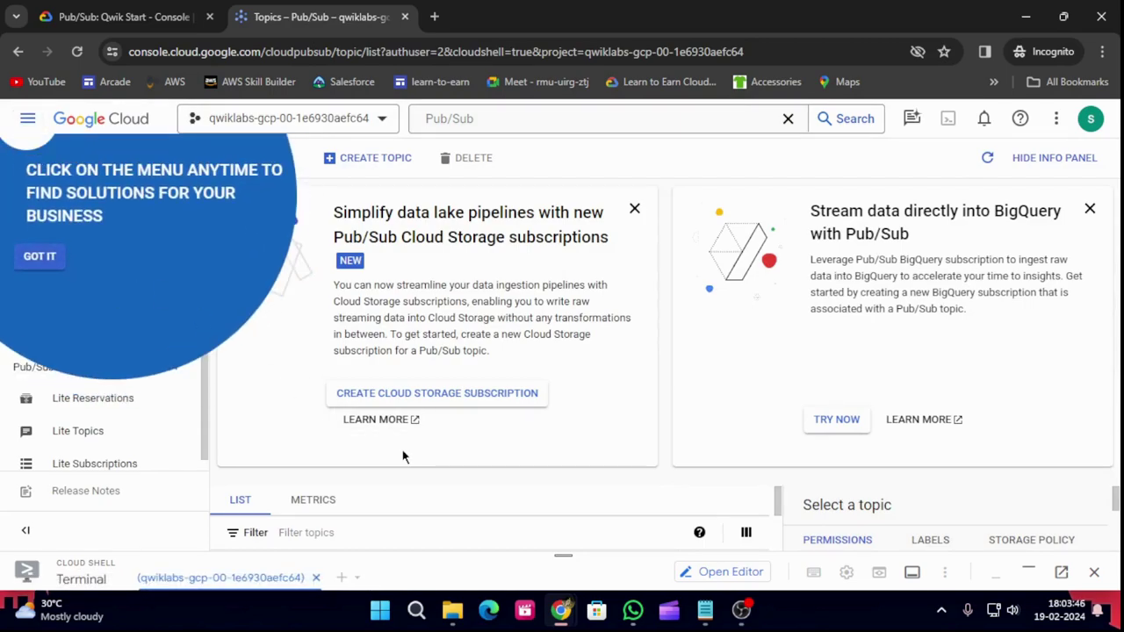
click(293, 514)
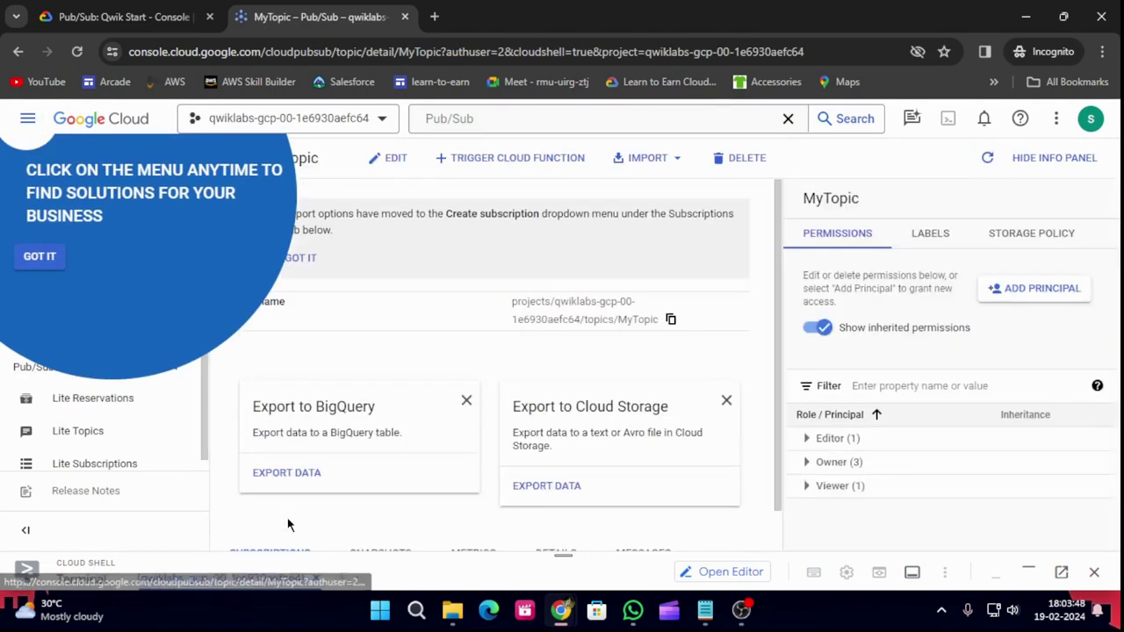
click(40, 256)
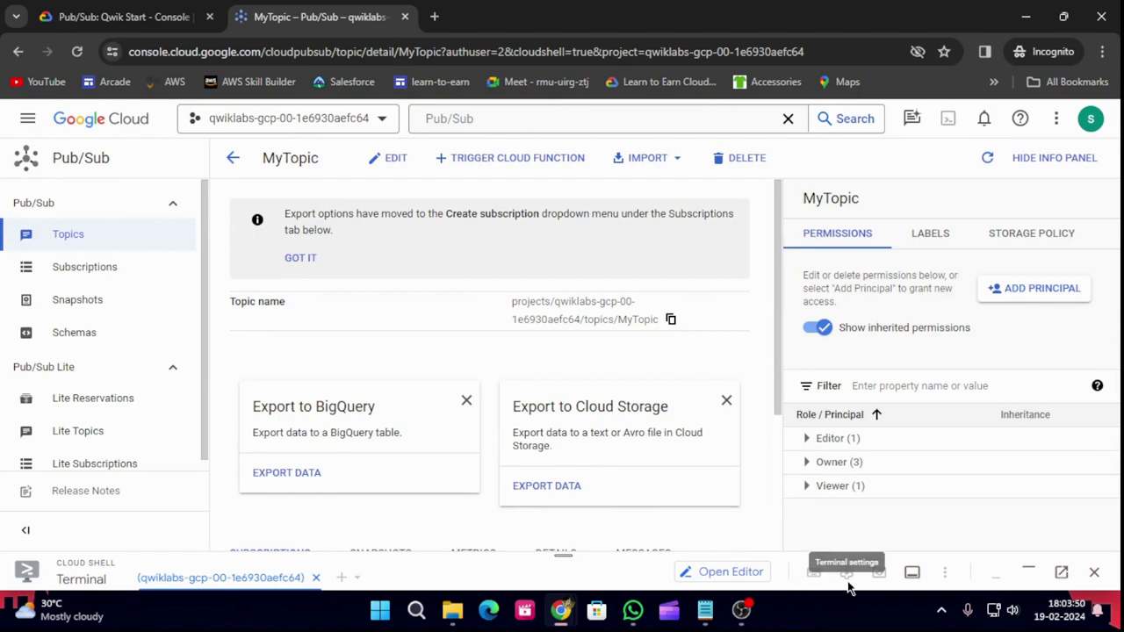
click(1050, 158)
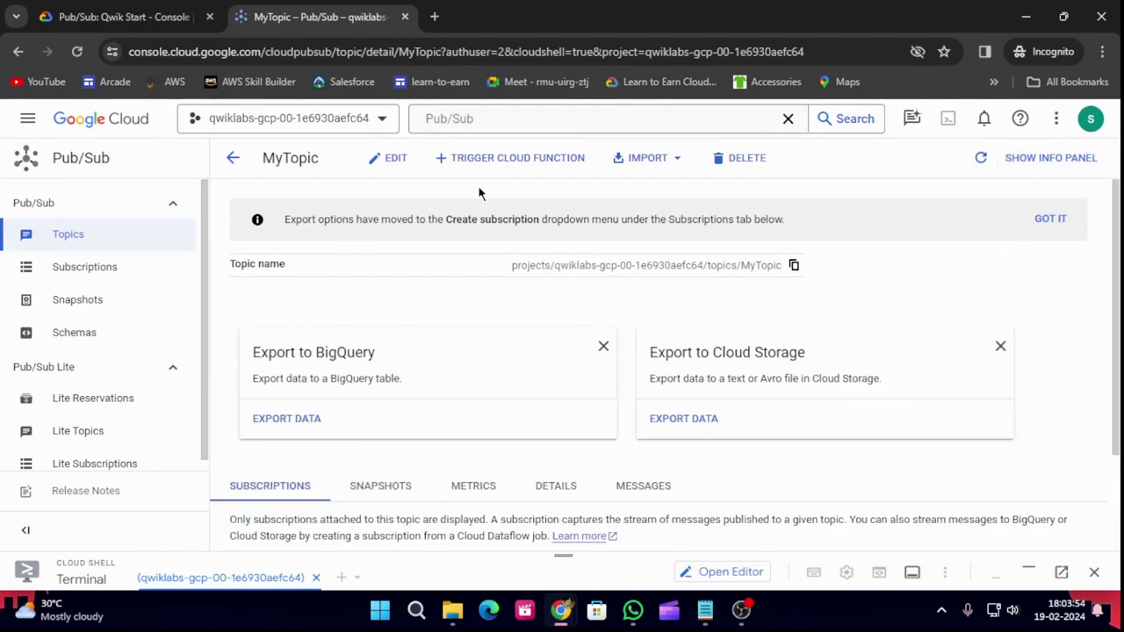
Recheck the Task 2 instructions and open the form for adding a subscription to MyTopic from the topics list
click(114, 18)
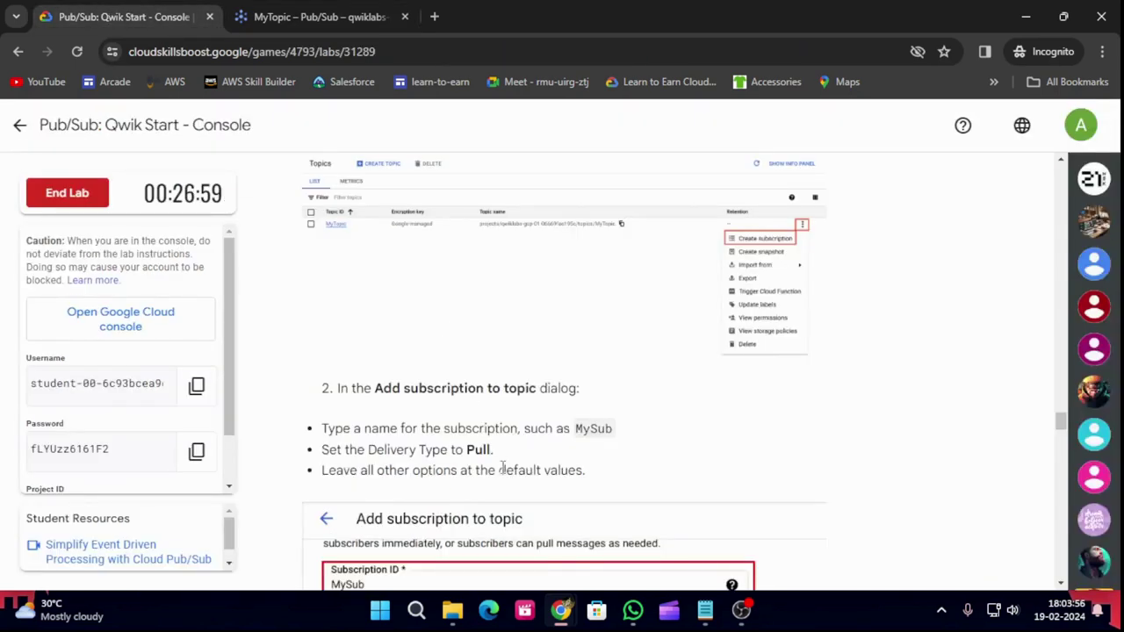
scroll(502, 468, up, 3)
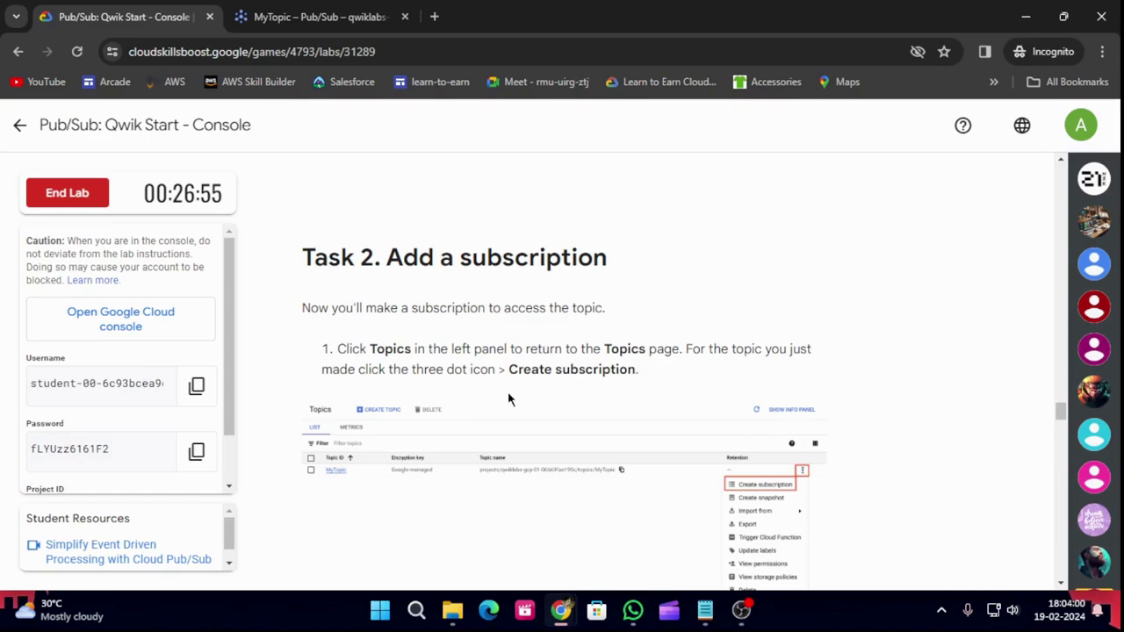
click(290, 17)
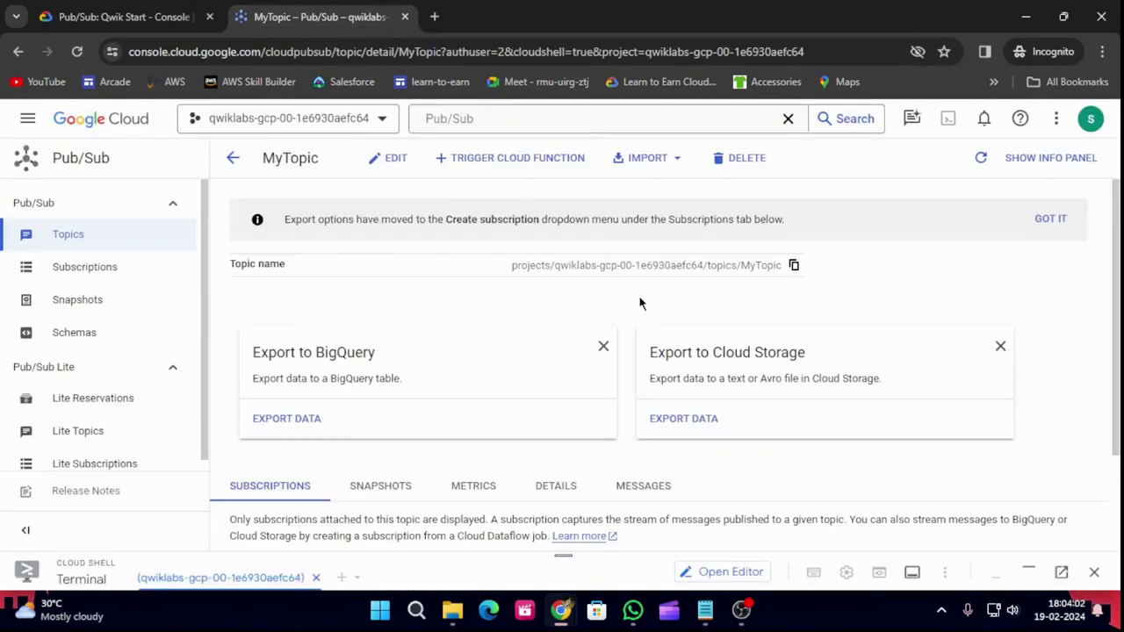
scroll(509, 410, down, 2)
scroll(457, 401, up, 2)
click(231, 157)
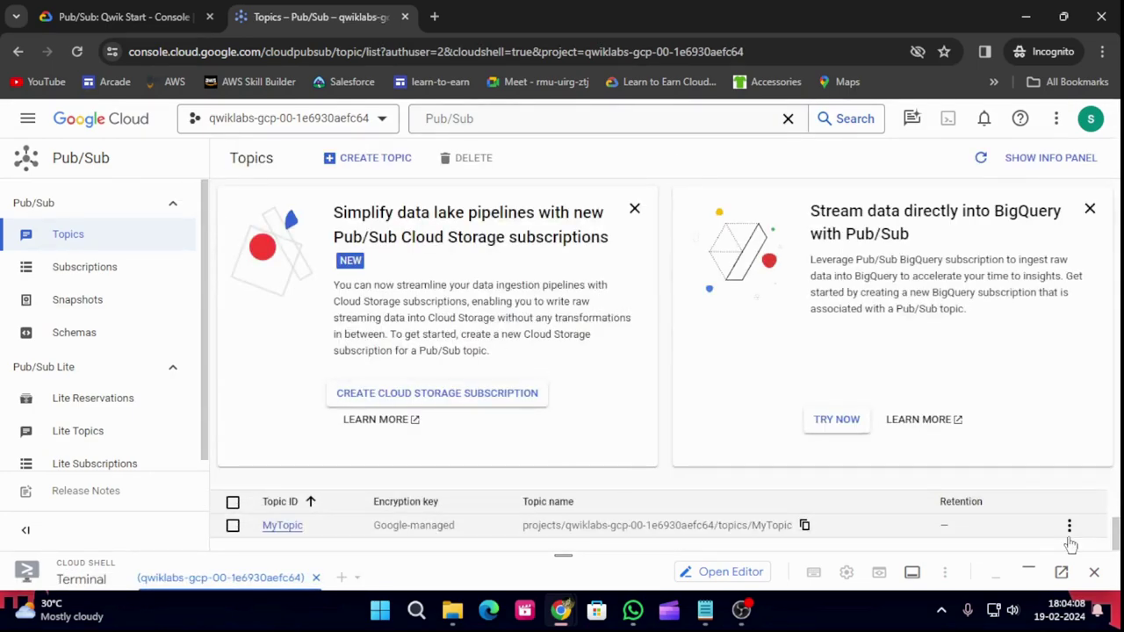
click(1069, 525)
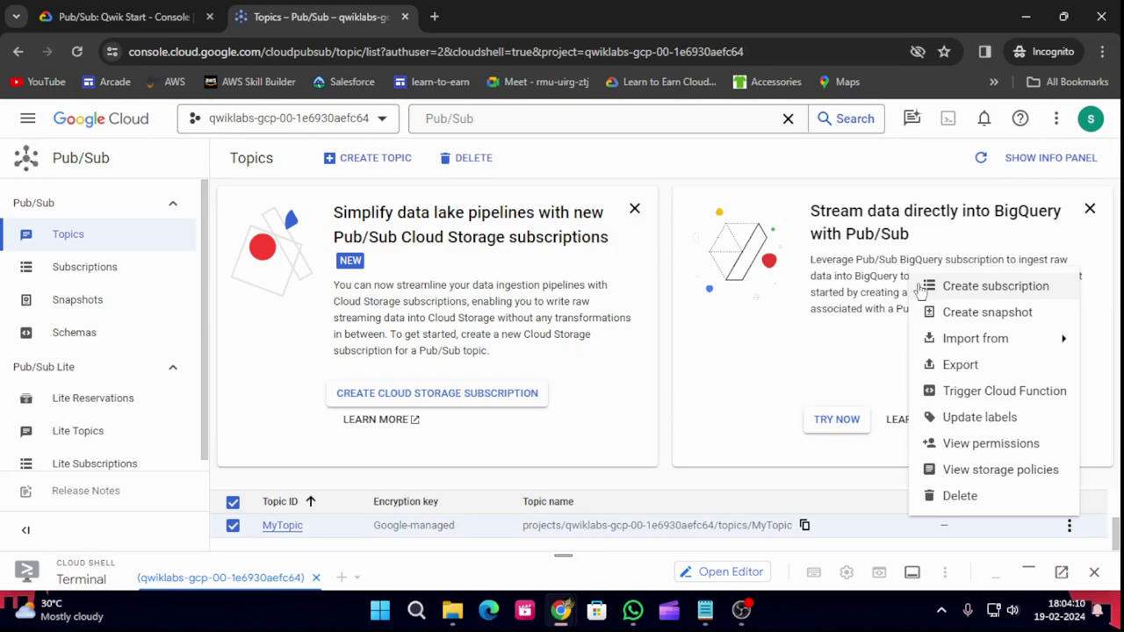
click(918, 288)
Set the subscription ID to "MySub", copied from the lab instructions
click(127, 9)
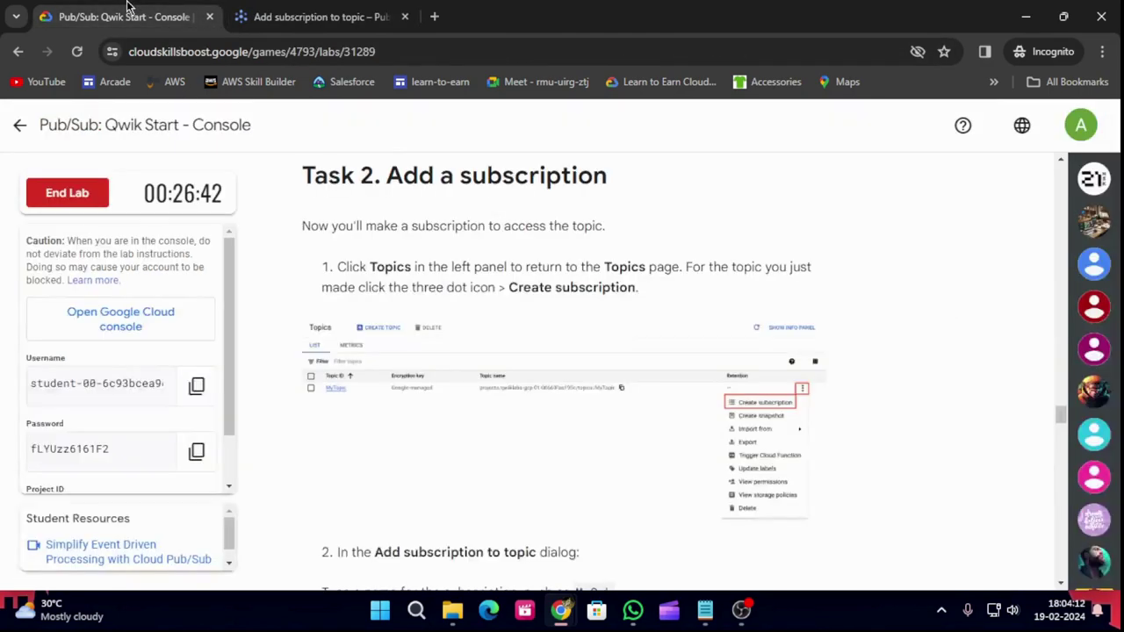
scroll(705, 413, down, 3)
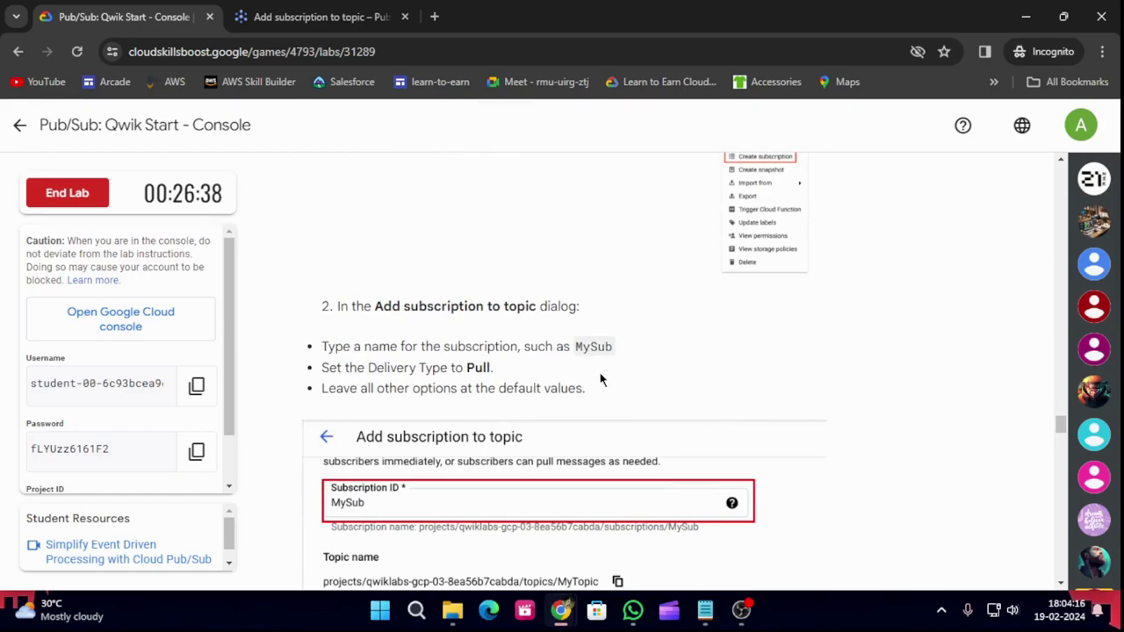
double_click(594, 346)
click(596, 345)
drag(577, 346, 615, 358)
key(ctrl+c)
click(311, 16)
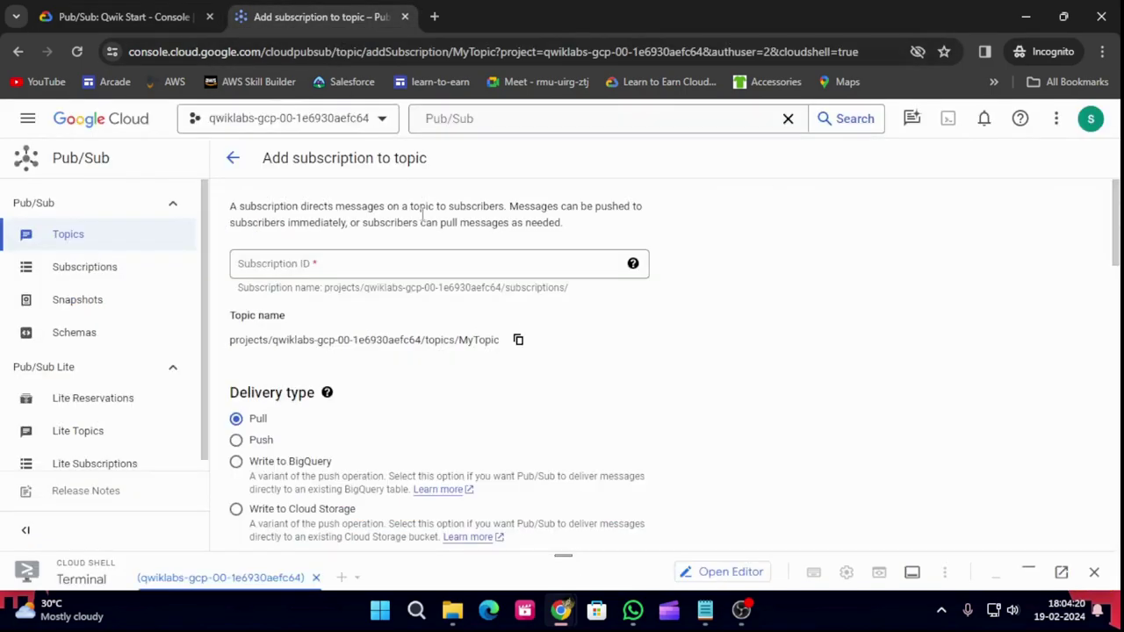
click(418, 267)
key(ctrl+v)
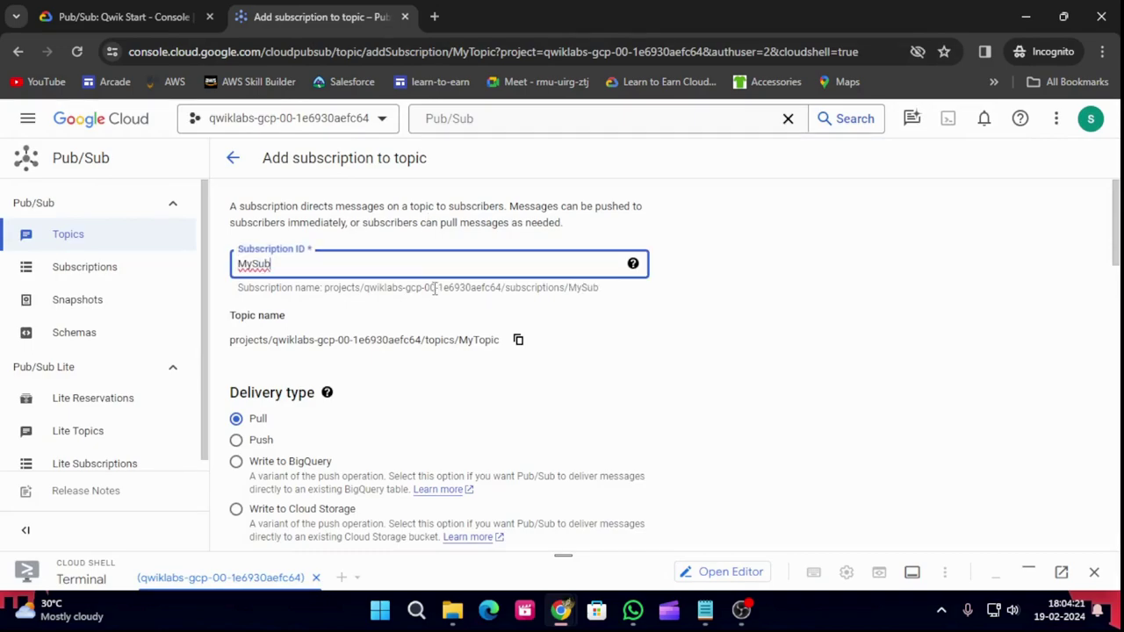
Create the subscription with Pull delivery and all other options at their defaults, and run the lab's progress check for "Add a subscription"
click(136, 15)
scroll(397, 328, down, 1)
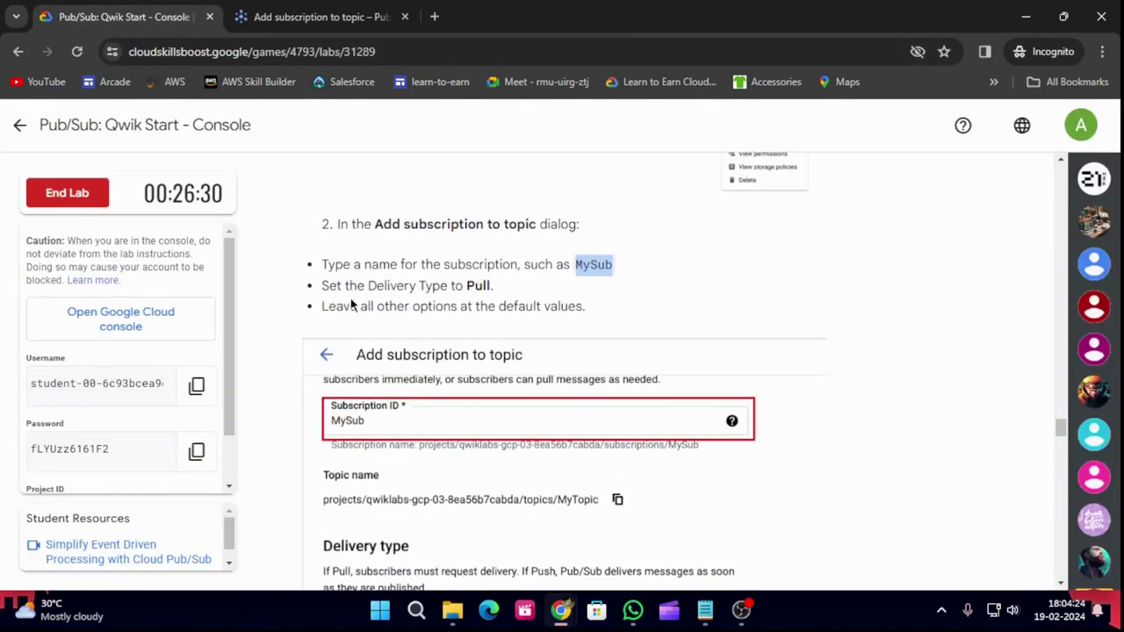
key(ctrl+Tab)
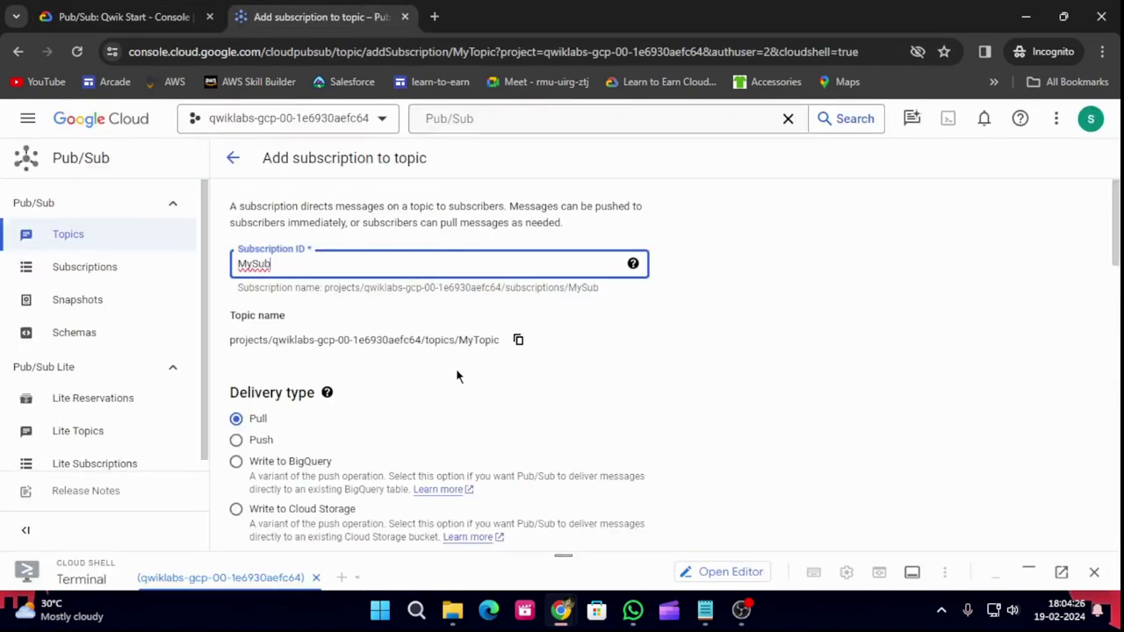
scroll(457, 365, down, 1)
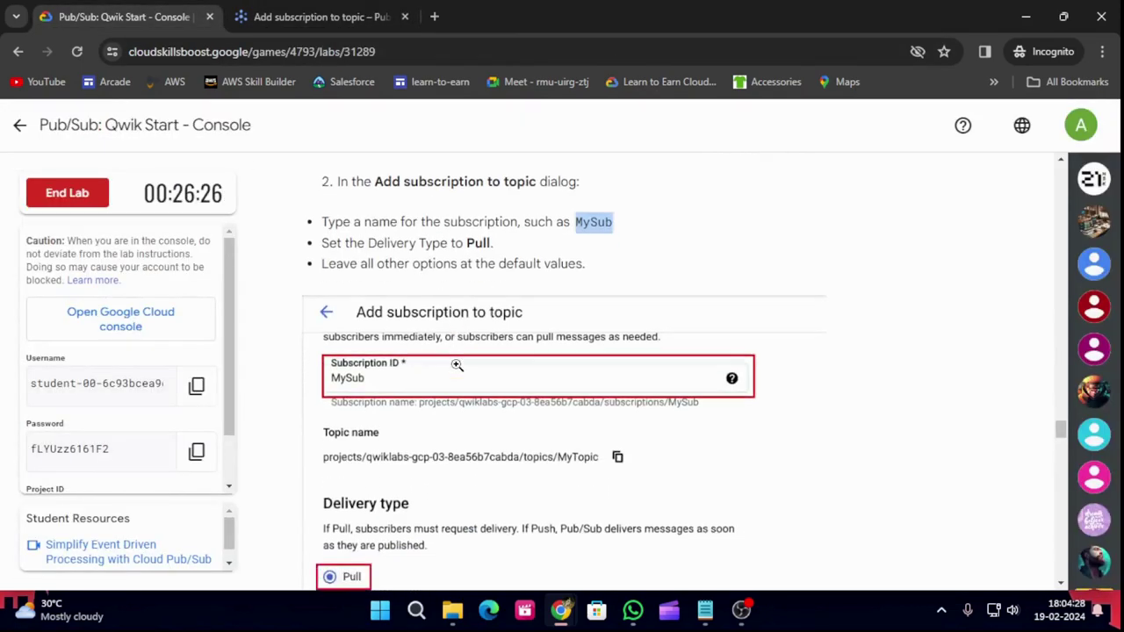
scroll(457, 365, down, 2)
scroll(457, 364, down, 2)
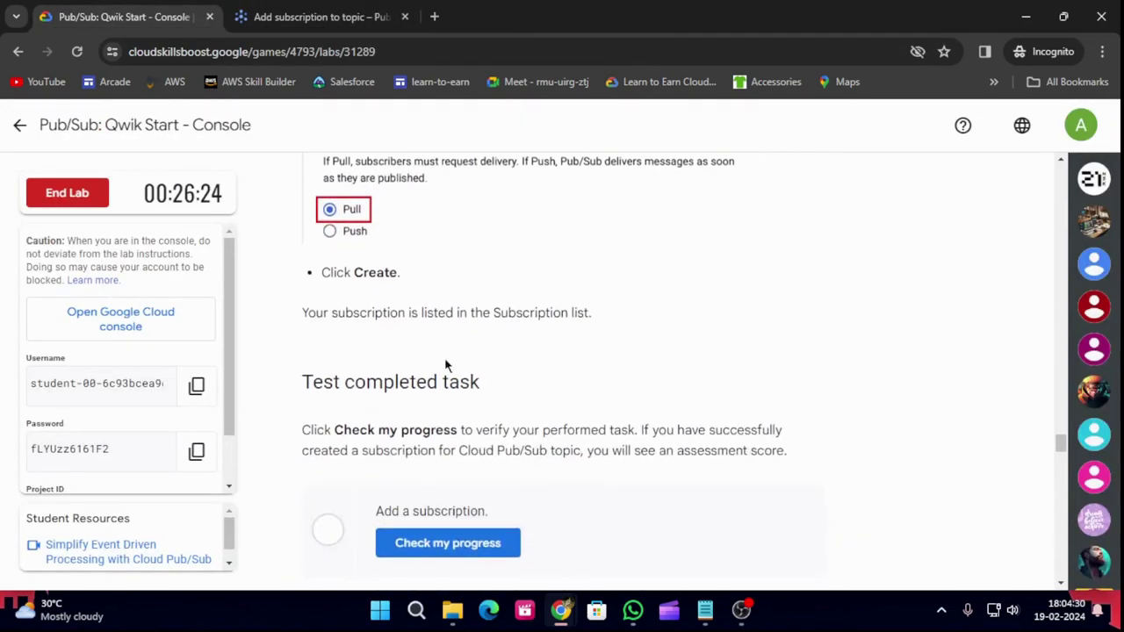
click(303, 17)
scroll(405, 457, down, 15)
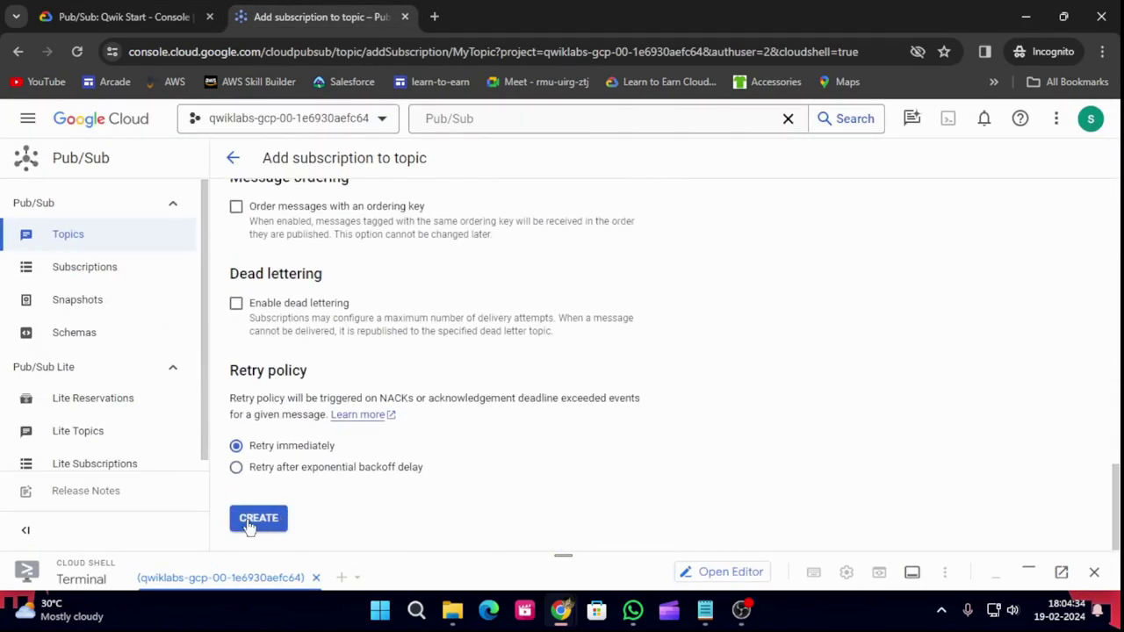
click(251, 520)
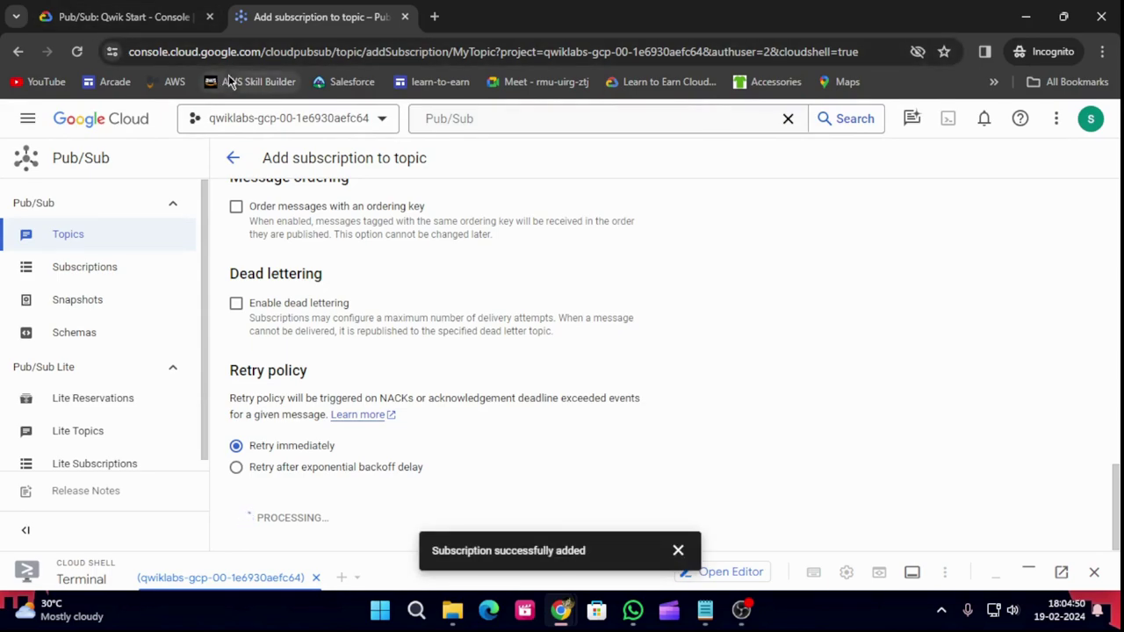
click(114, 16)
click(448, 543)
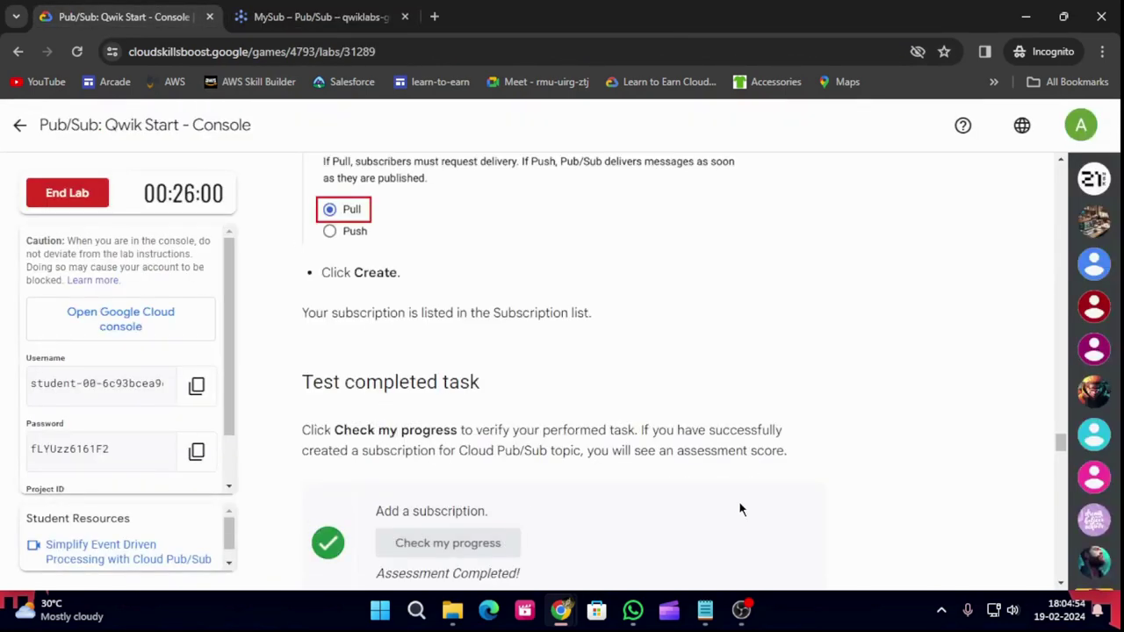
Try to answer the Task 3 question about publisher and subscriber applications with "subscription, topic"
scroll(740, 500, down, 5)
scroll(724, 490, down, 2)
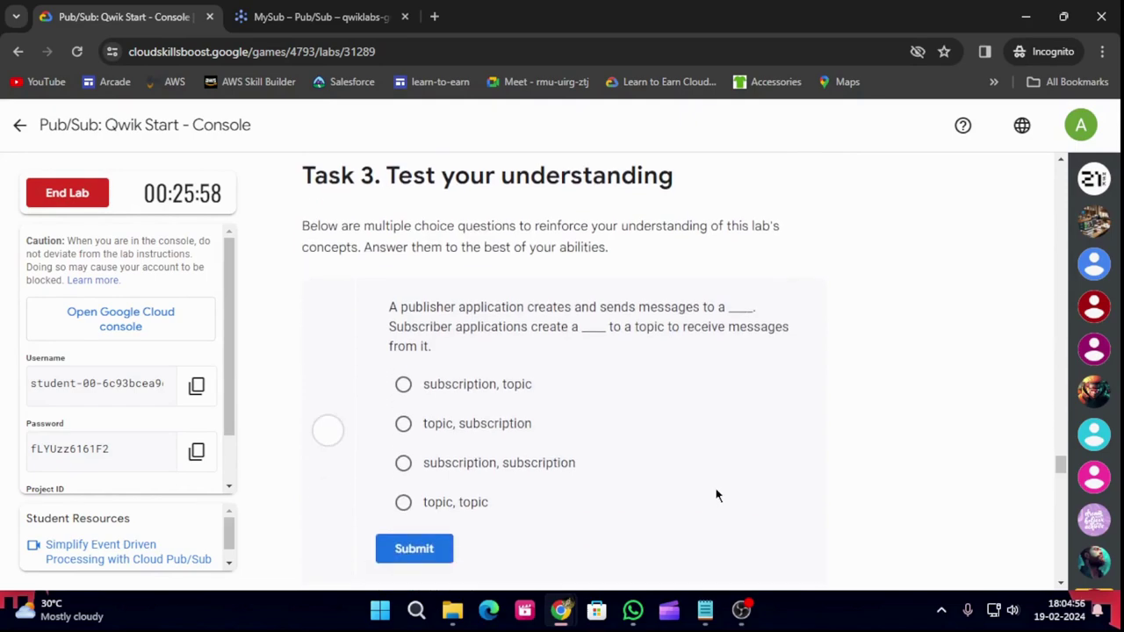
click(518, 388)
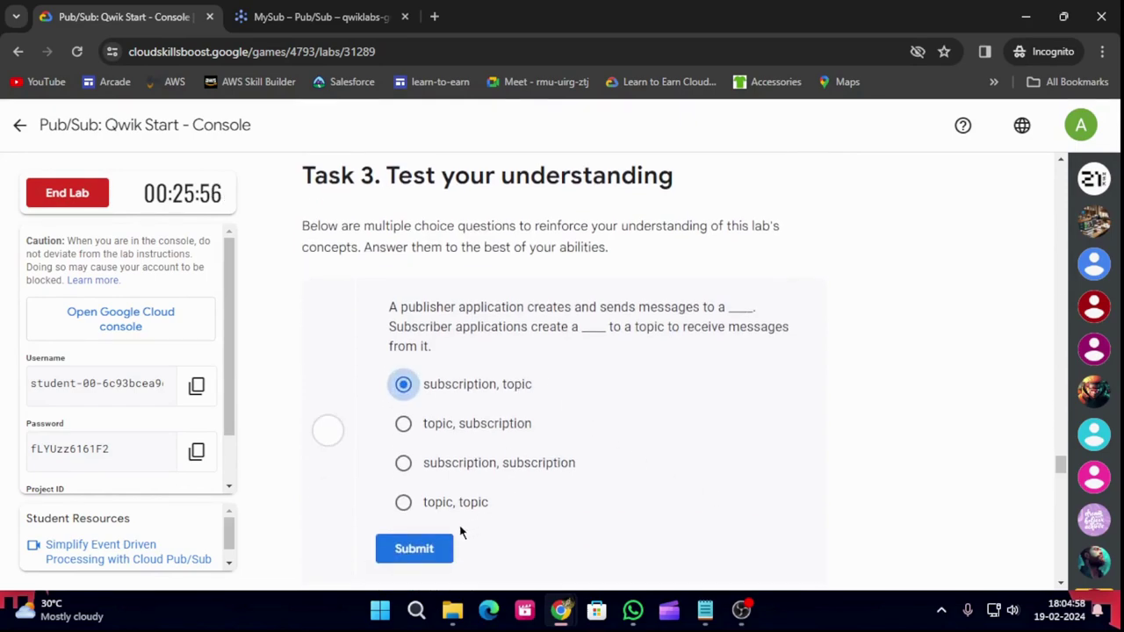
click(429, 553)
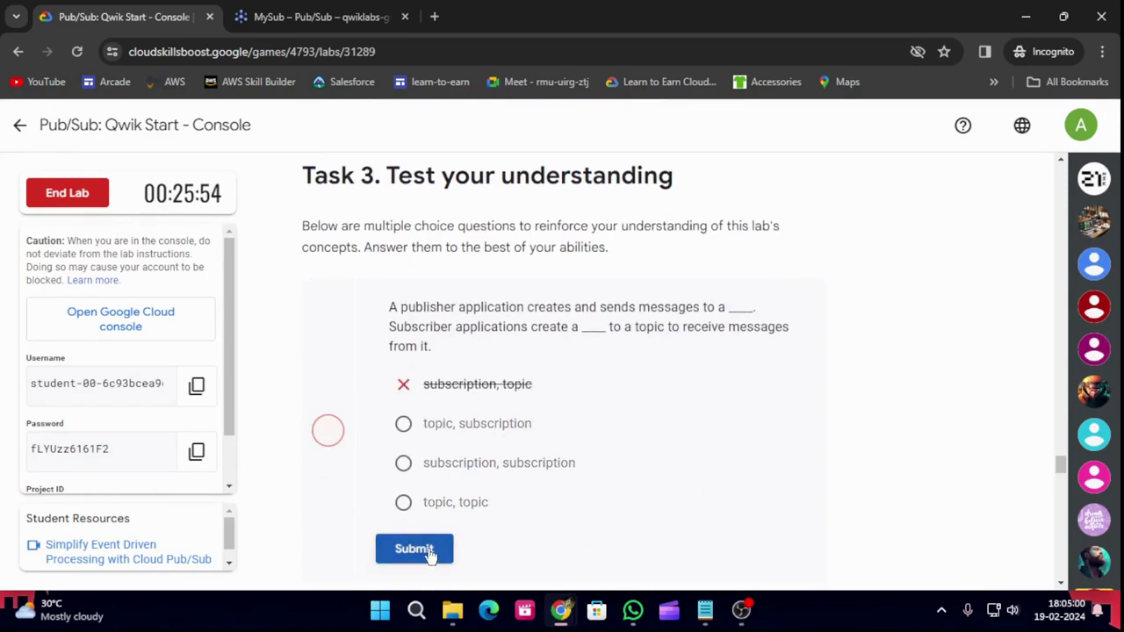
Answer the publisher and subscriber question with "topic, subscription" and the asynchronous messaging service question with "True"
click(403, 425)
click(445, 549)
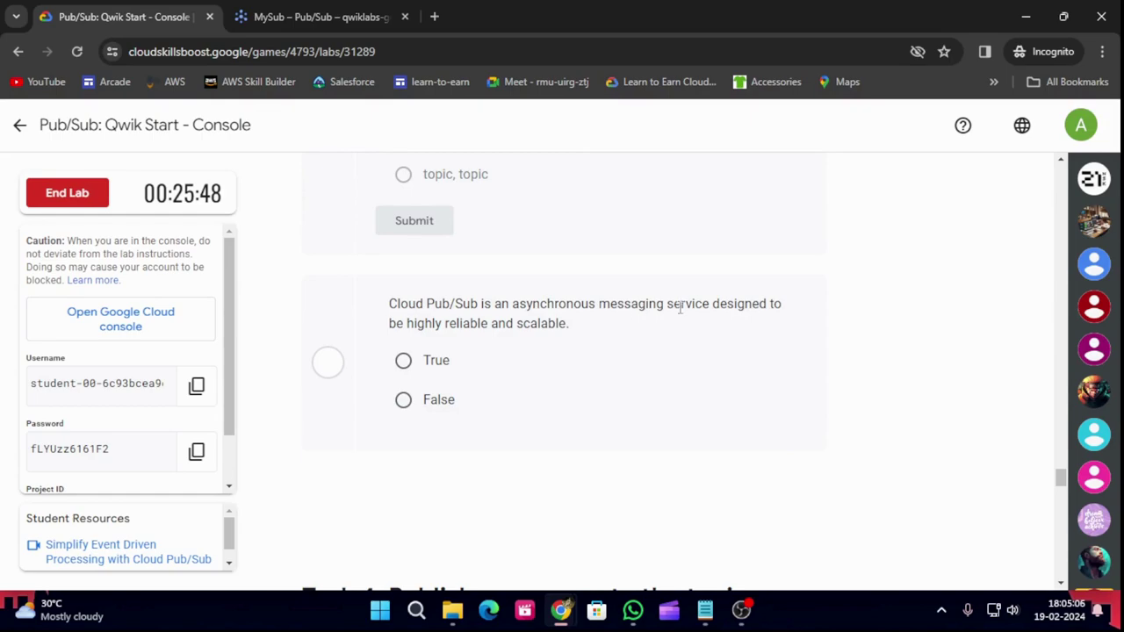
click(403, 360)
Consult the Task 4 instructions and open the messages section of MyTopic in the console, dismissing the subscription notification
scroll(484, 448, down, 3)
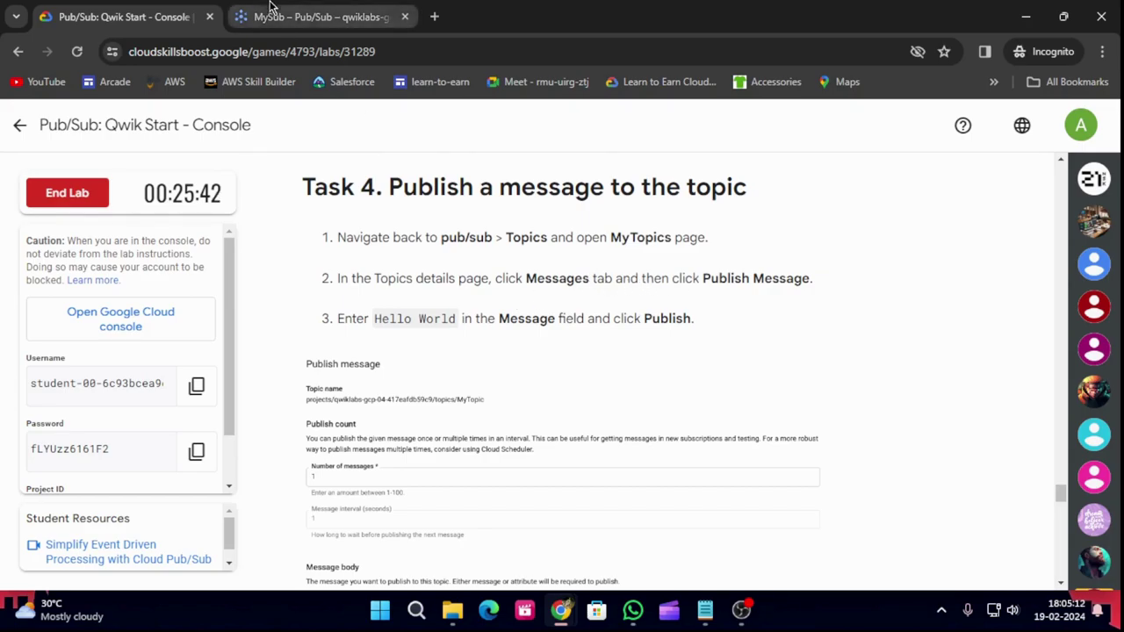
click(316, 17)
click(232, 159)
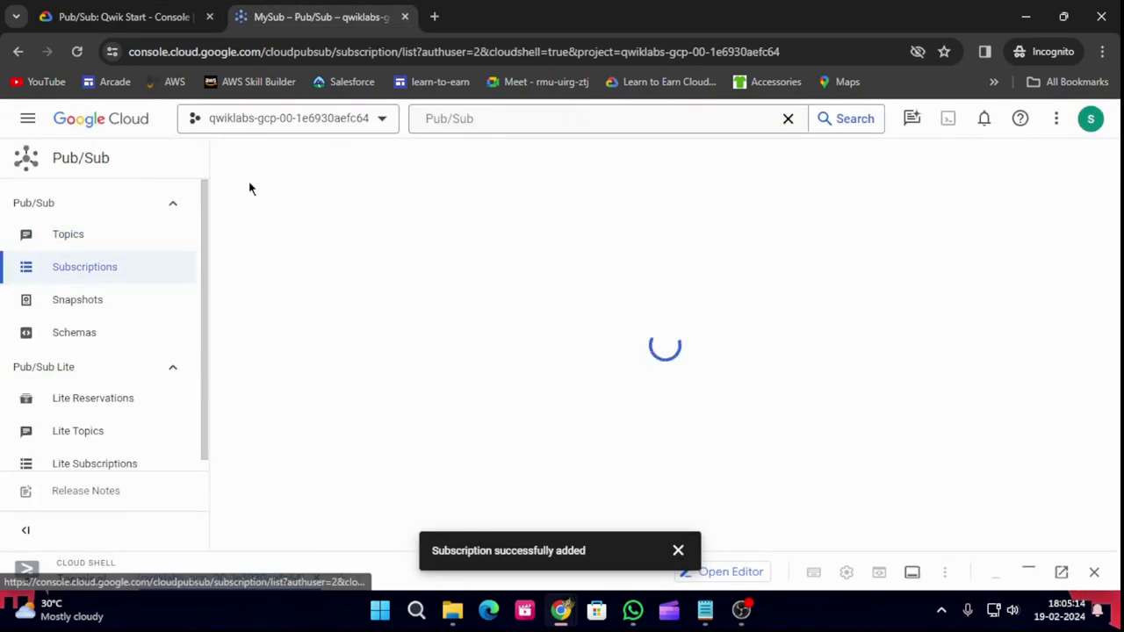
click(71, 235)
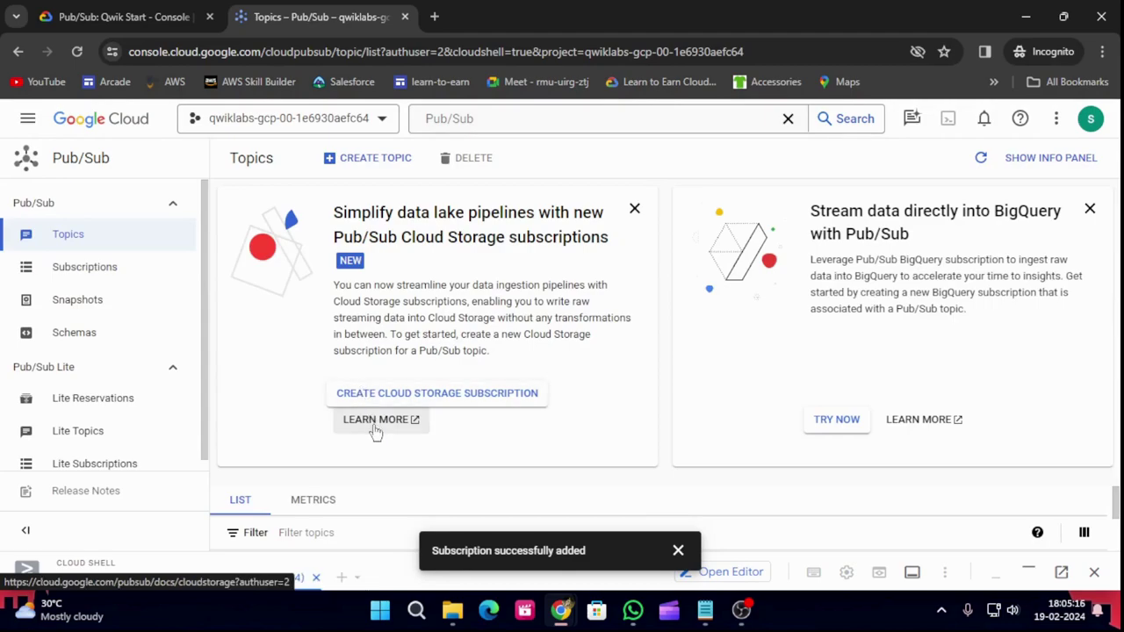
click(676, 551)
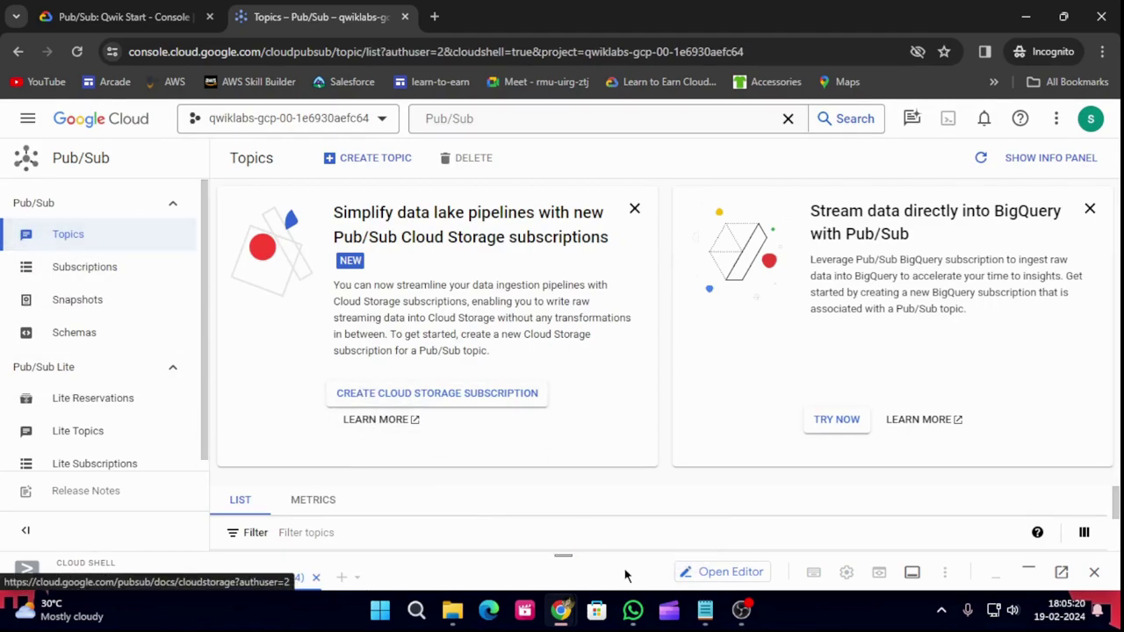
scroll(342, 535, down, 1)
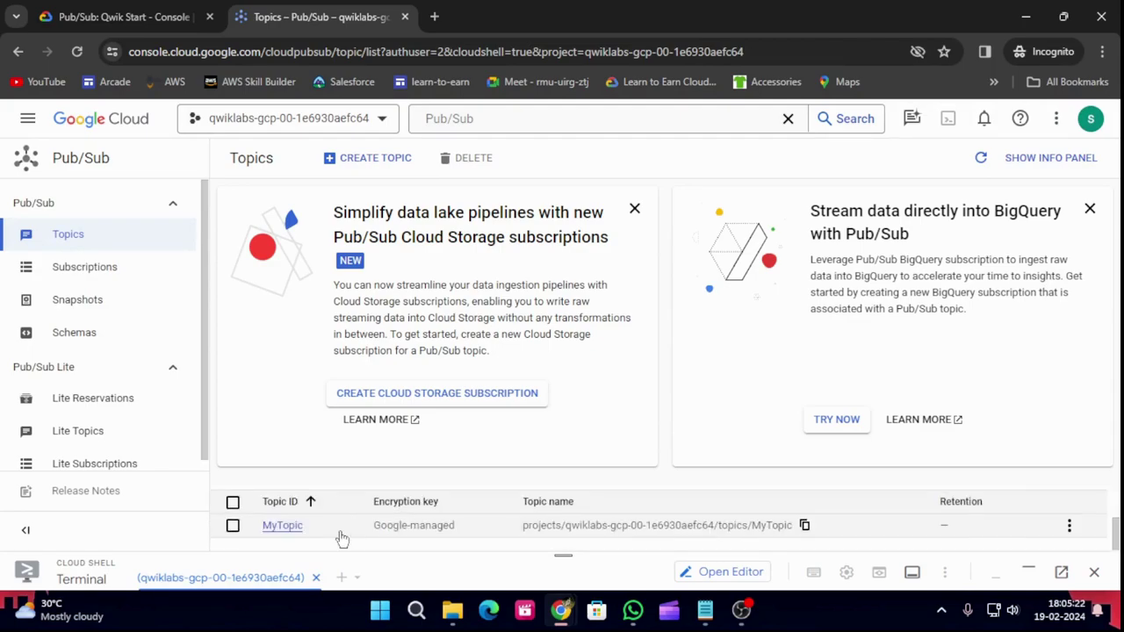
click(281, 527)
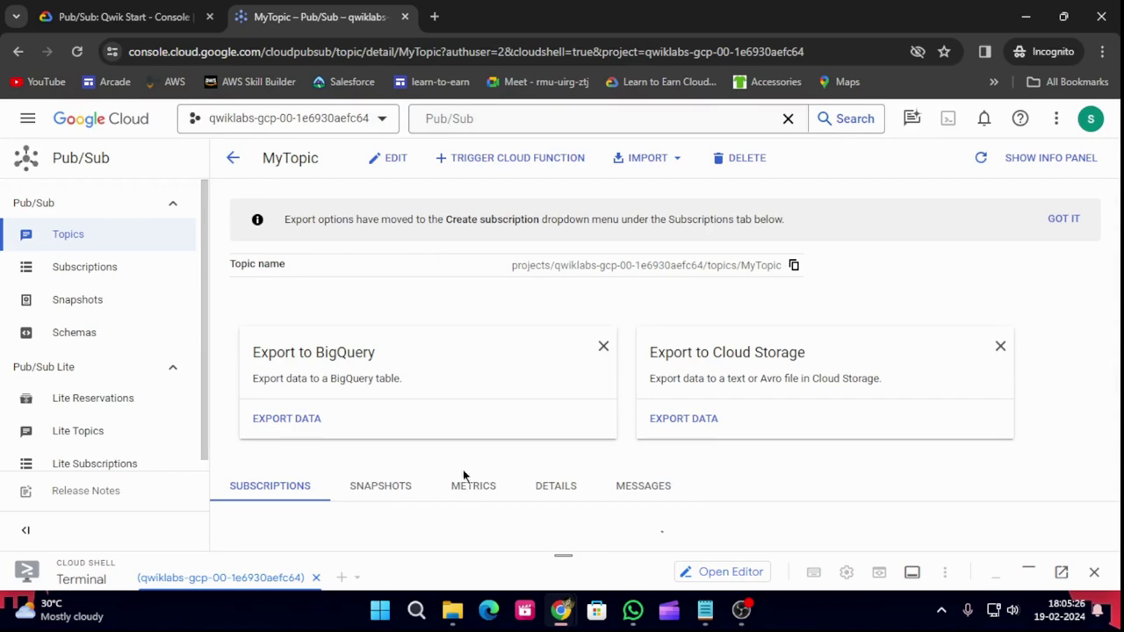
click(643, 496)
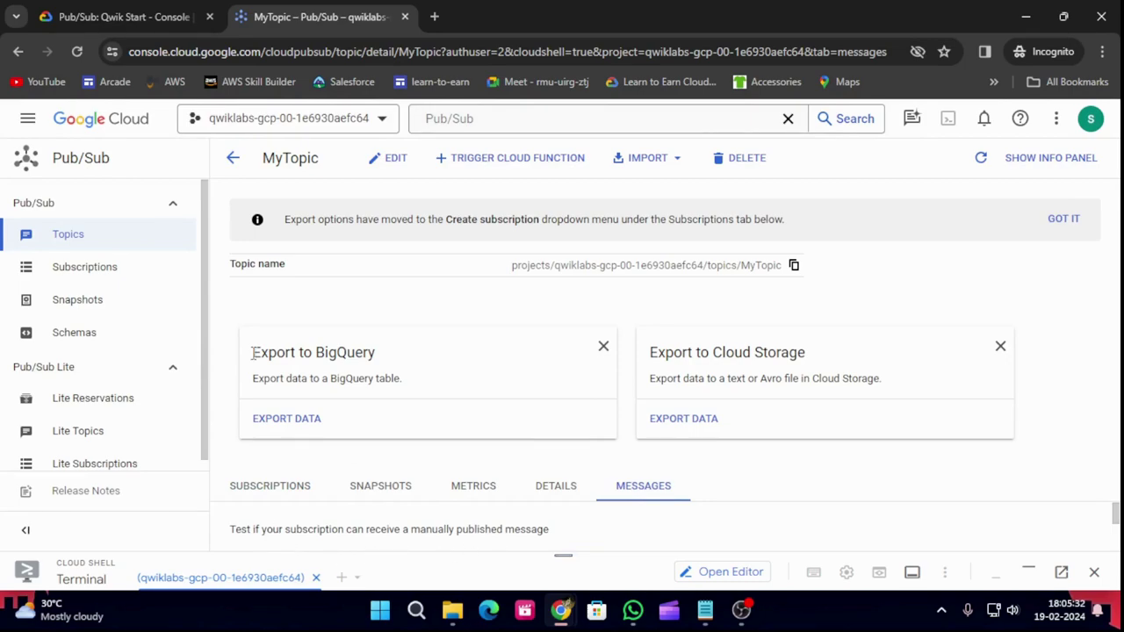
Reread the Task 4 publishing instructions and reopen the messages section of MyTopic from the topics list
click(145, 17)
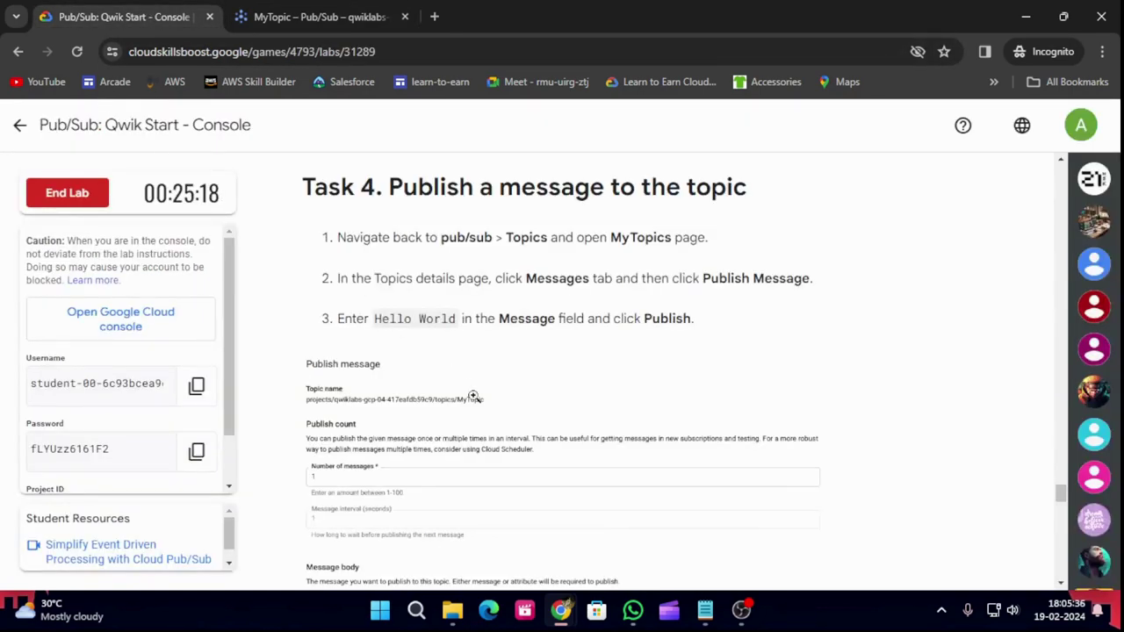
scroll(492, 400, down, 1)
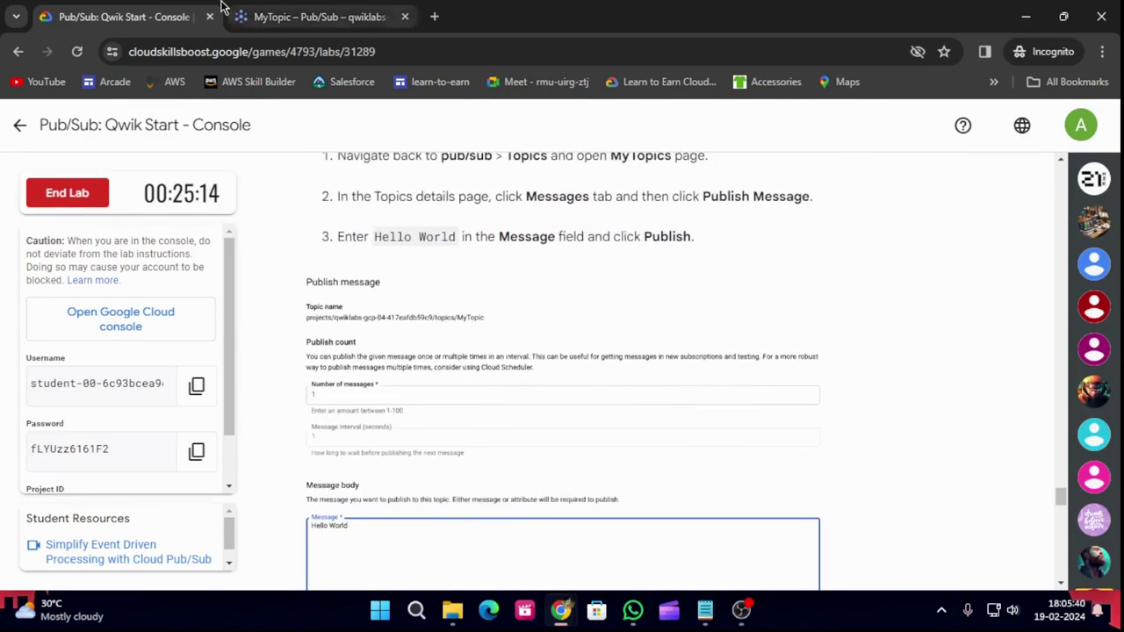
click(307, 17)
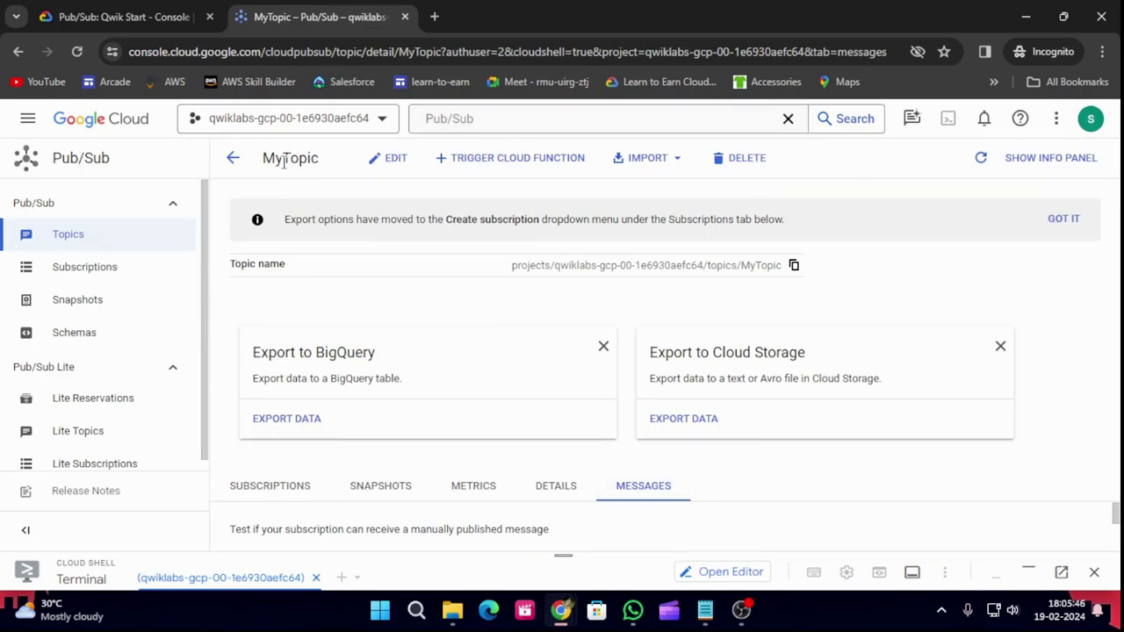
click(232, 157)
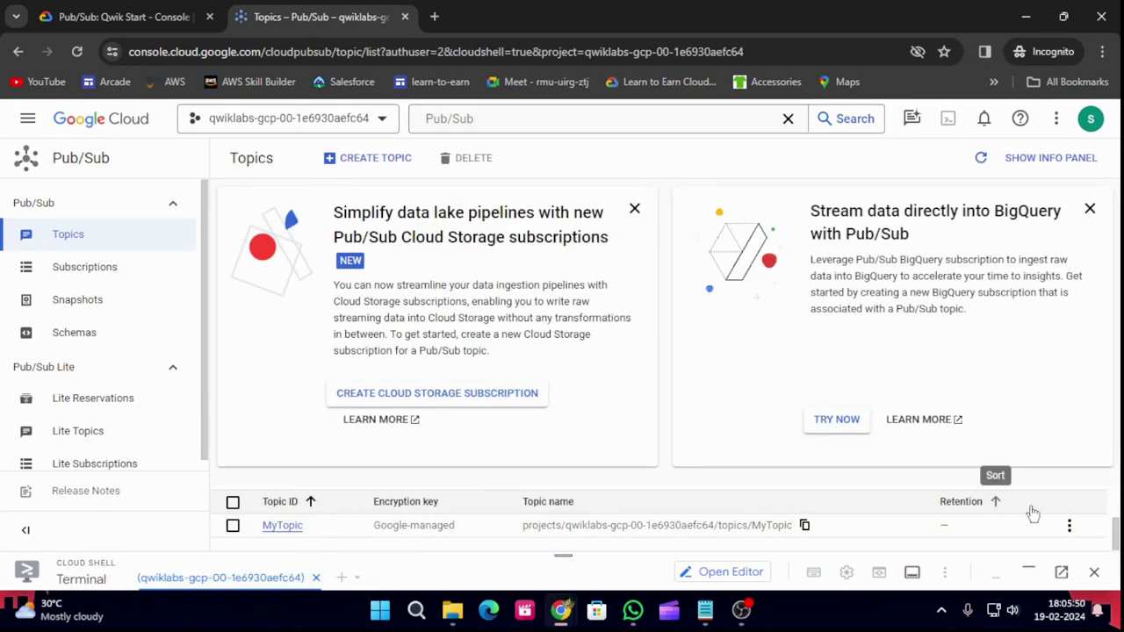
click(1069, 526)
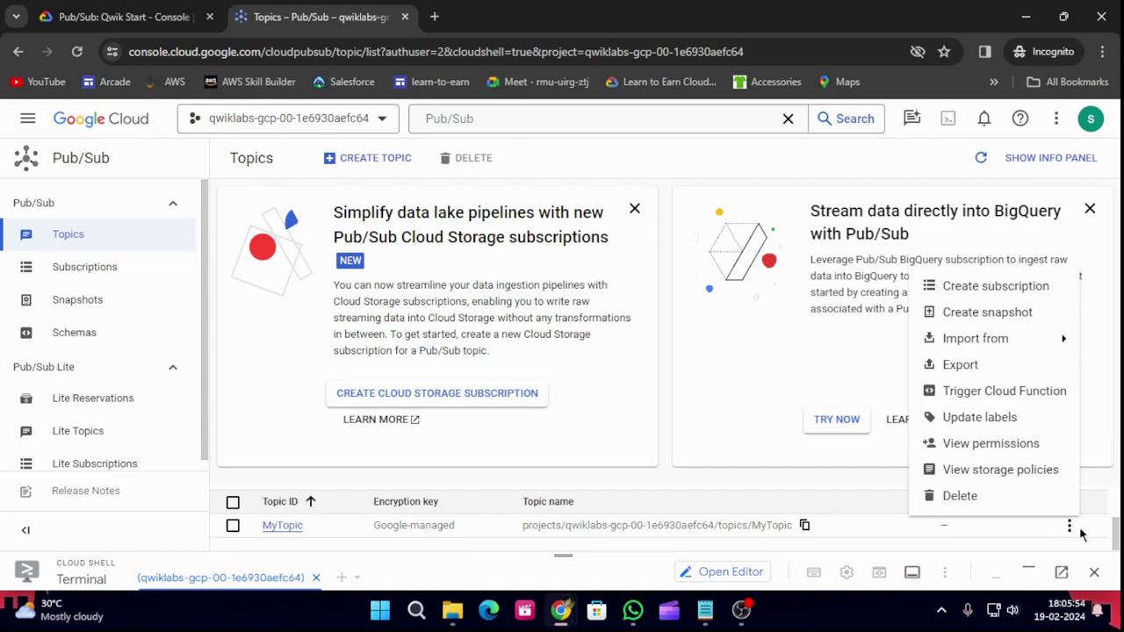
click(286, 531)
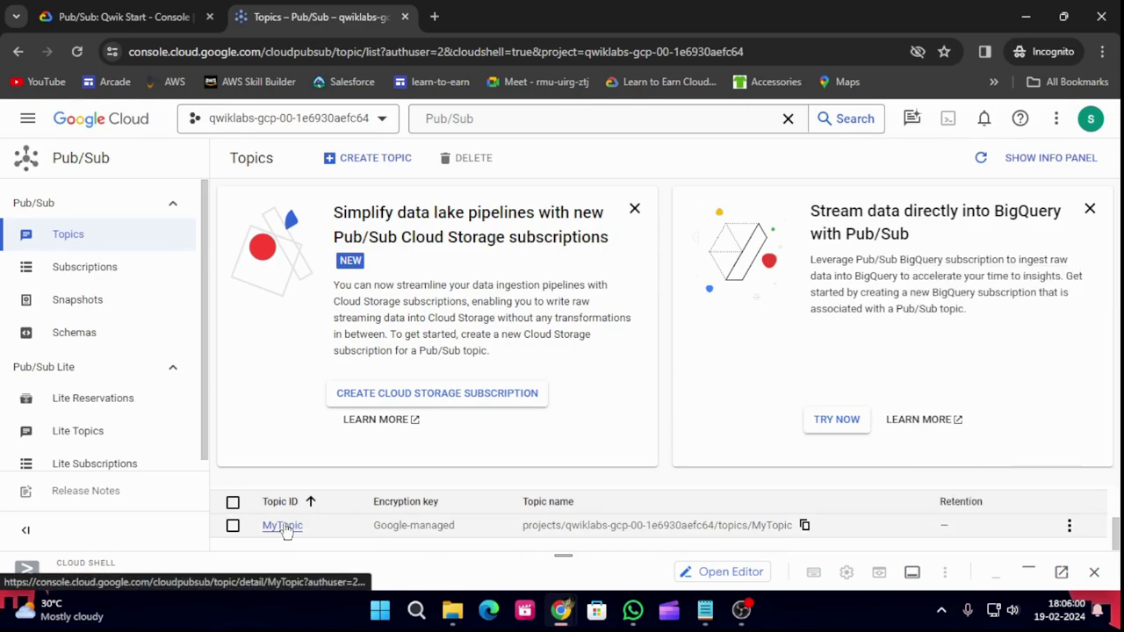
click(282, 526)
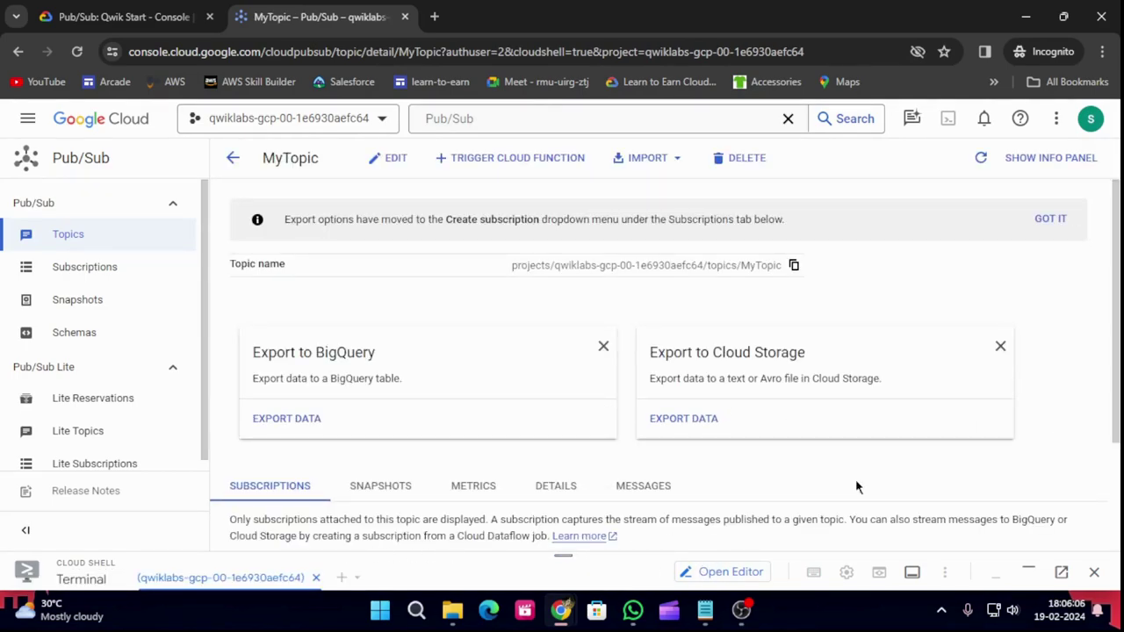
scroll(628, 519, down, 3)
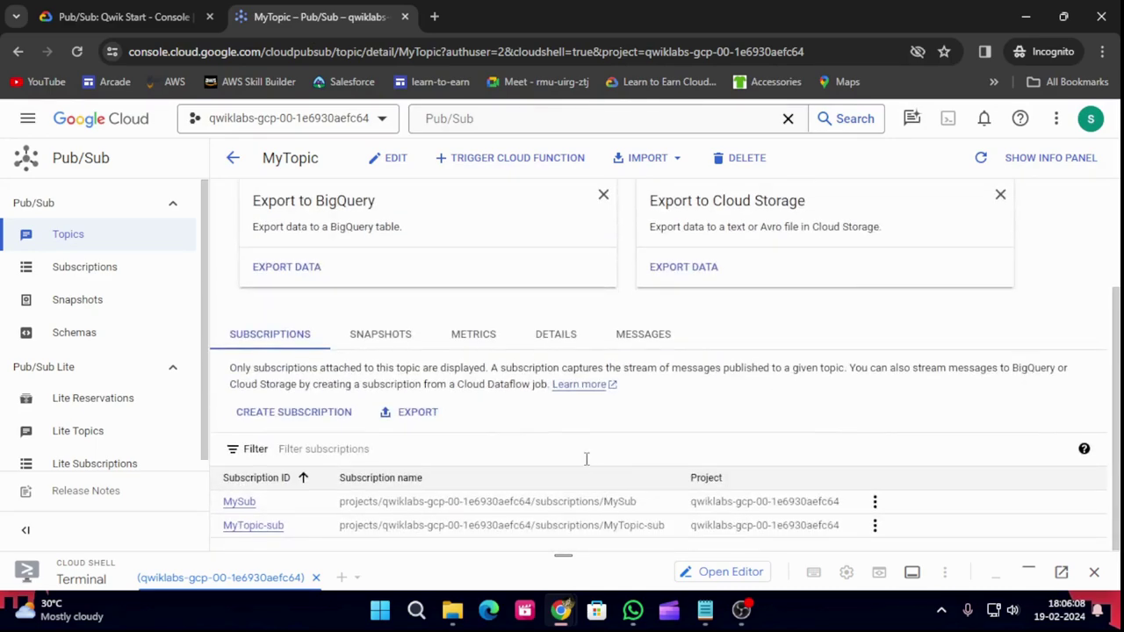
click(648, 335)
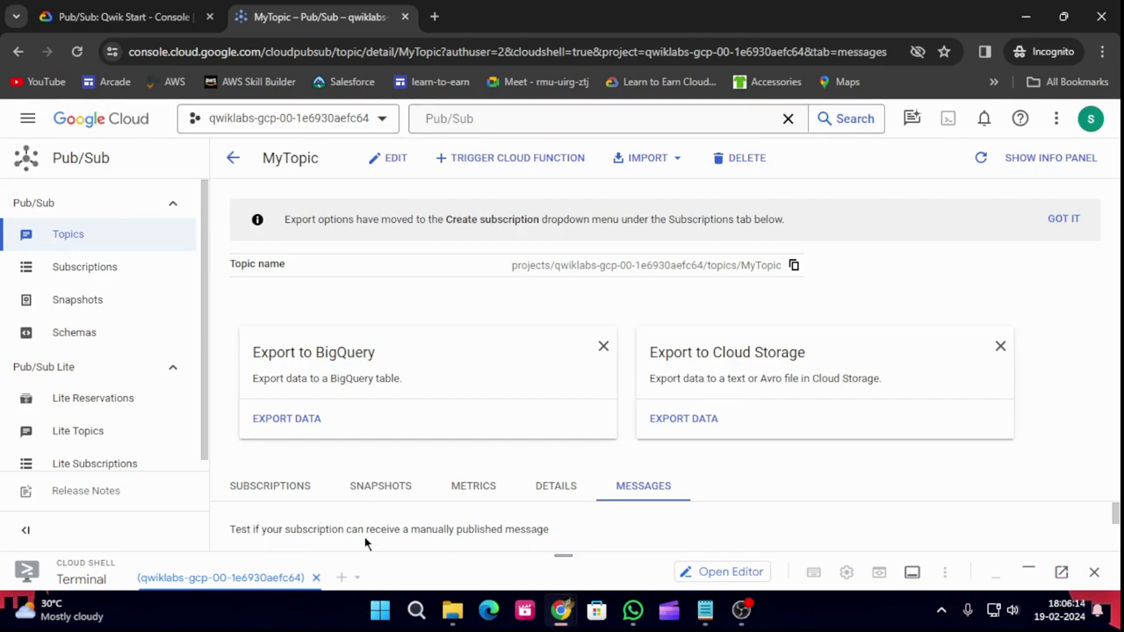
Examine the example publish-message form in the lab's Task 4 instructions and return to the MyTopic page
click(123, 17)
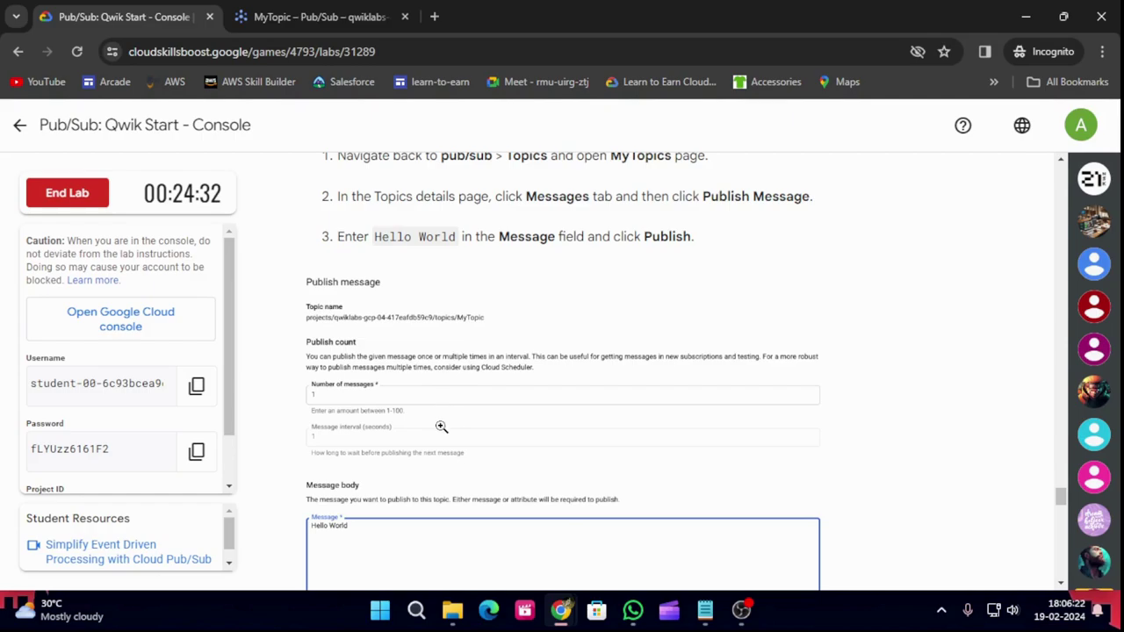
scroll(438, 430, down, 4)
scroll(437, 437, up, 5)
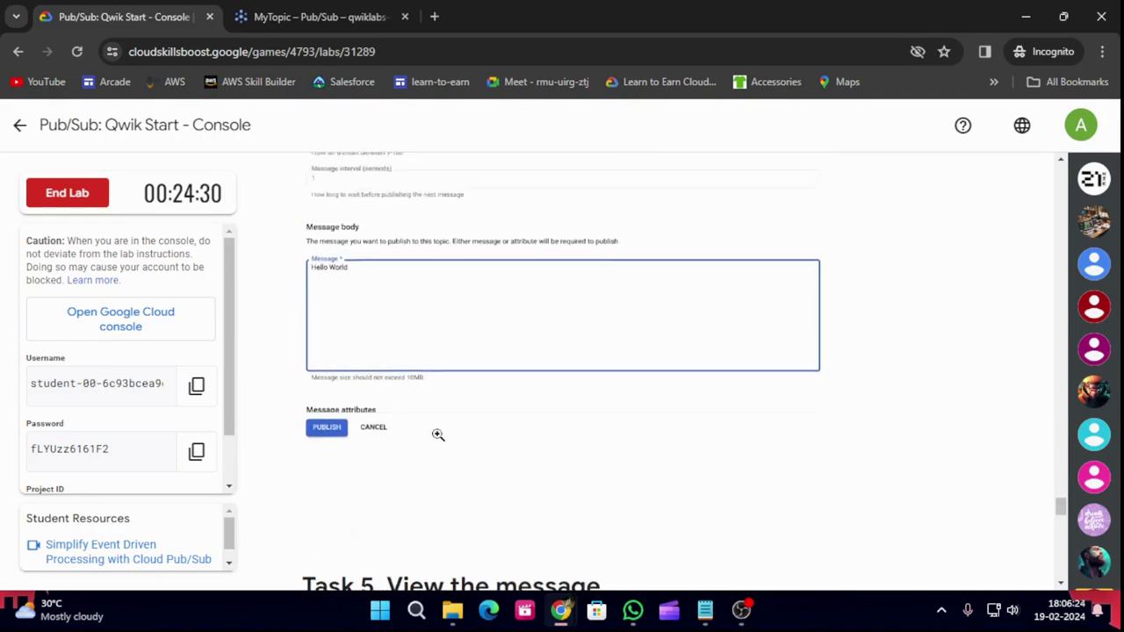
click(314, 17)
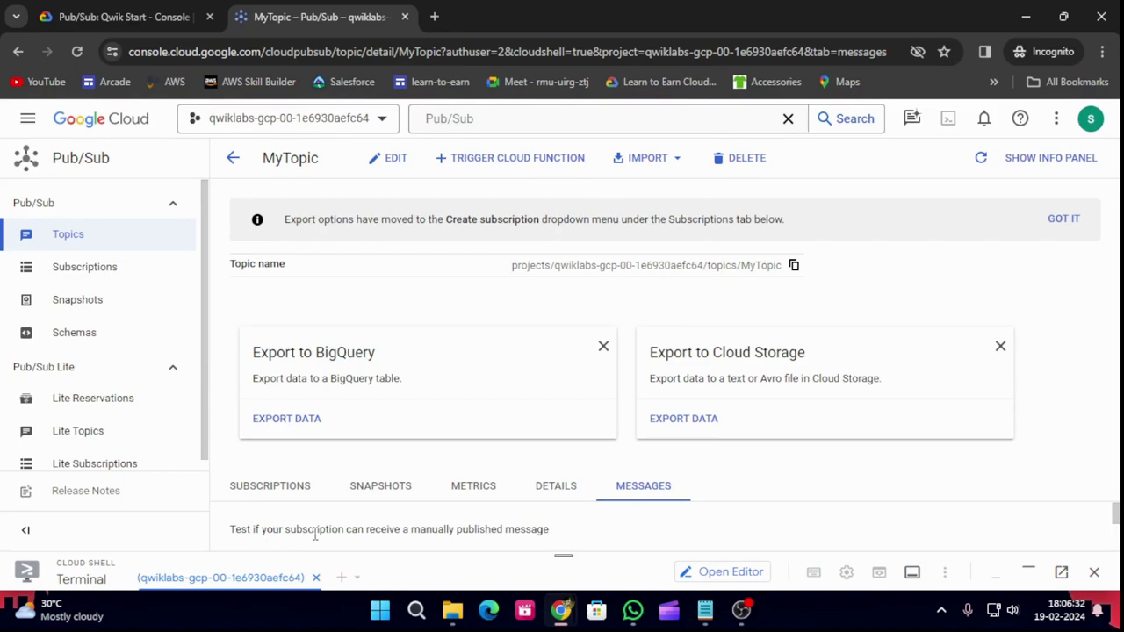
Dismiss the BigQuery and Cloud Storage export suggestions and open the form for publishing a message to MyTopic
click(603, 346)
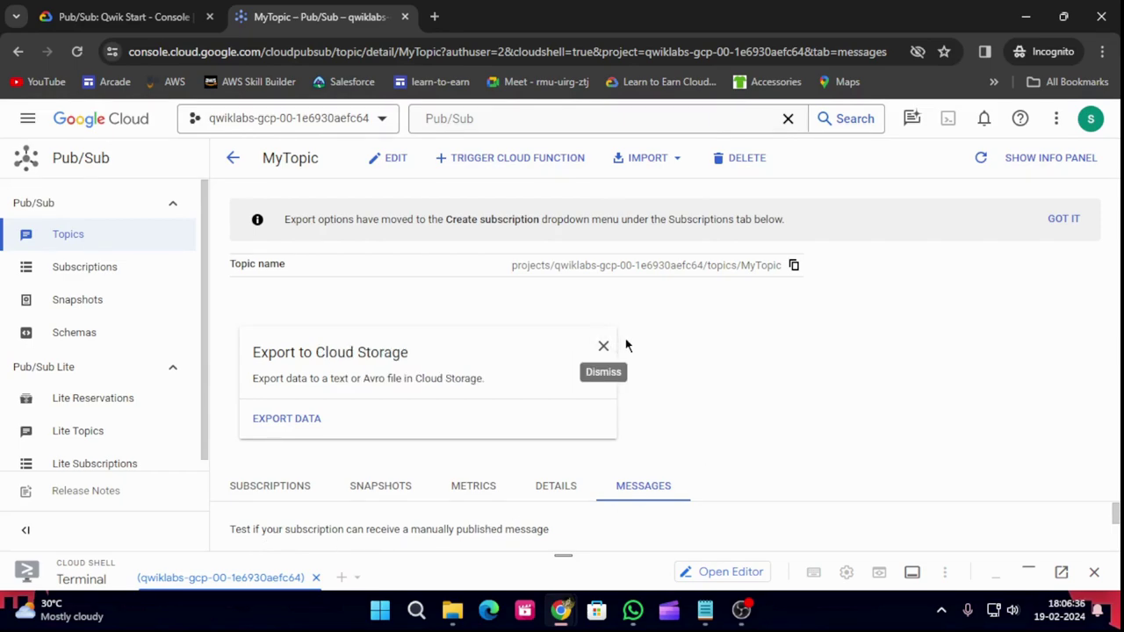
click(602, 346)
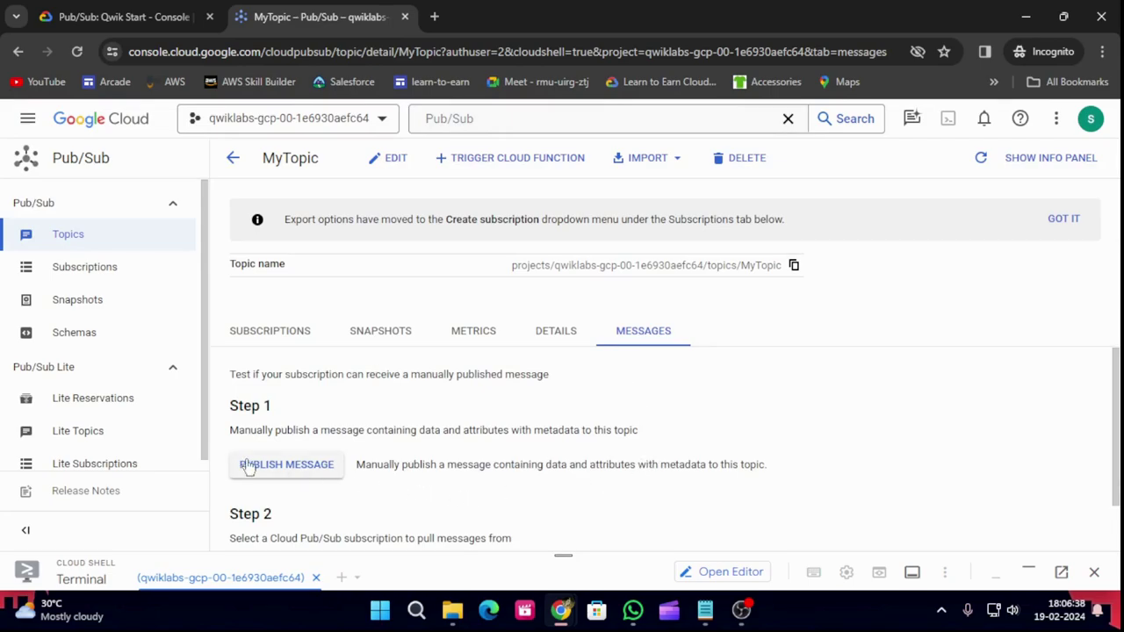
click(293, 474)
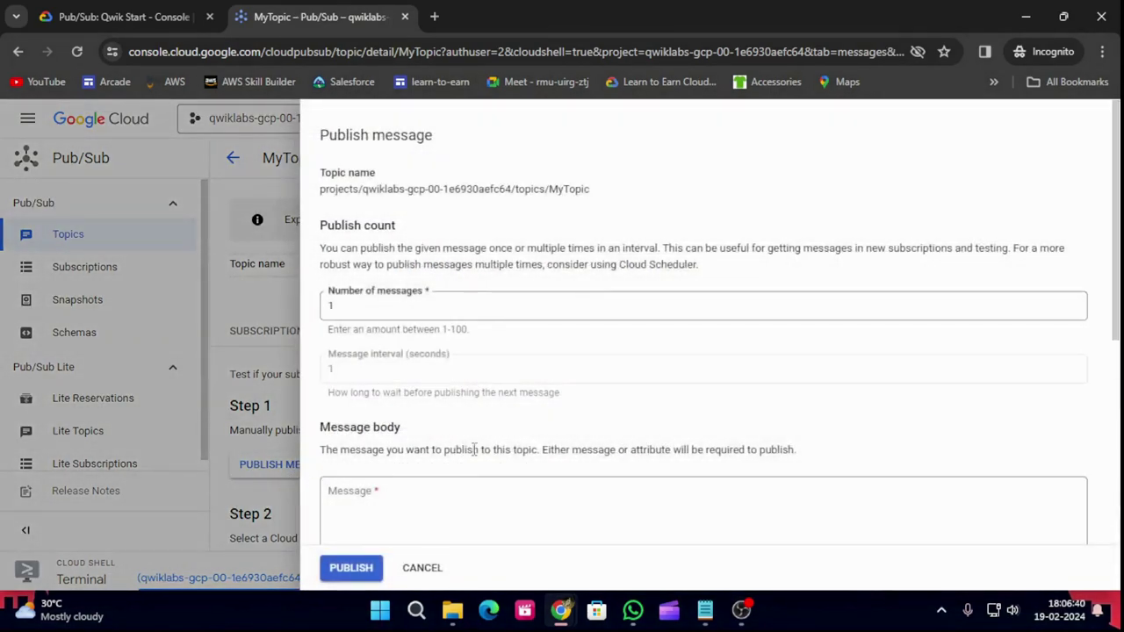
Copy "Hello World" from the Task 4 instructions into the message body of the publish form
click(123, 17)
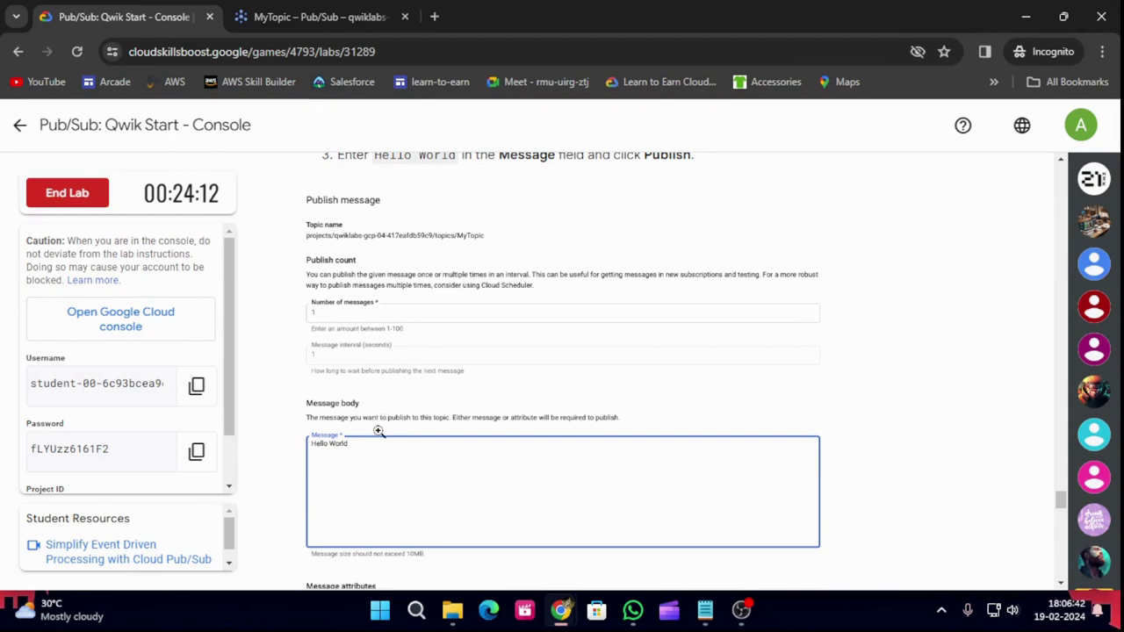
scroll(360, 404, up, 1)
drag(375, 238, 458, 238)
key(ctrl+c)
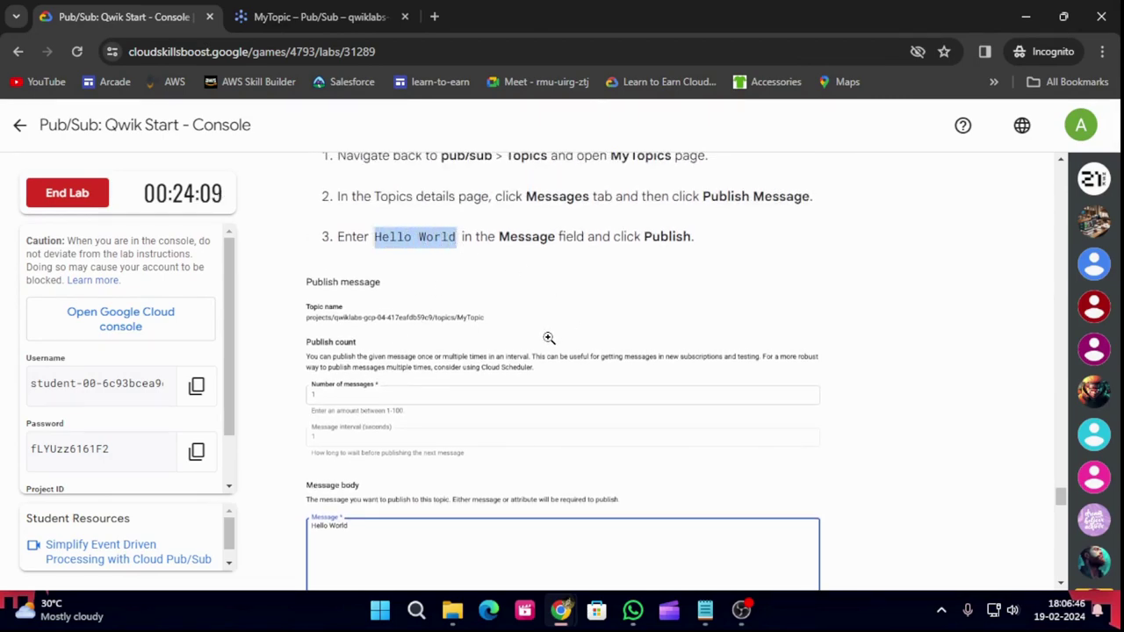
key(ctrl+Tab)
click(459, 490)
key(ctrl+v)
Compare the message form with the lab's example and publish the message to MyTopic with the default publish count
scroll(492, 519, down, 2)
key(ctrl+Tab)
scroll(413, 516, down, 4)
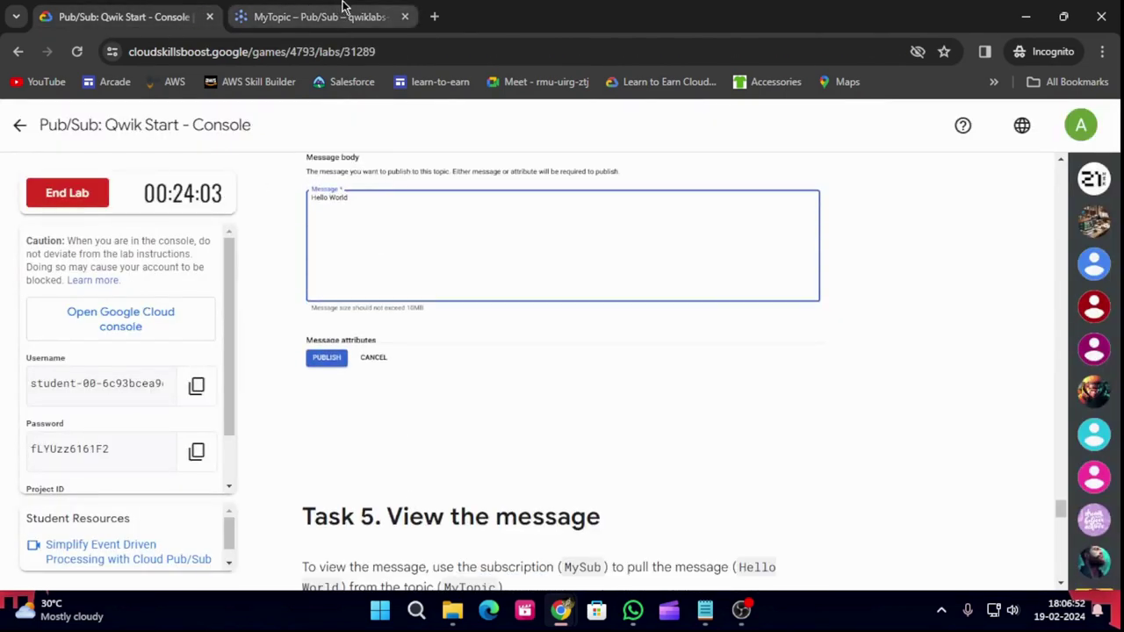
key(ctrl+Tab)
click(351, 571)
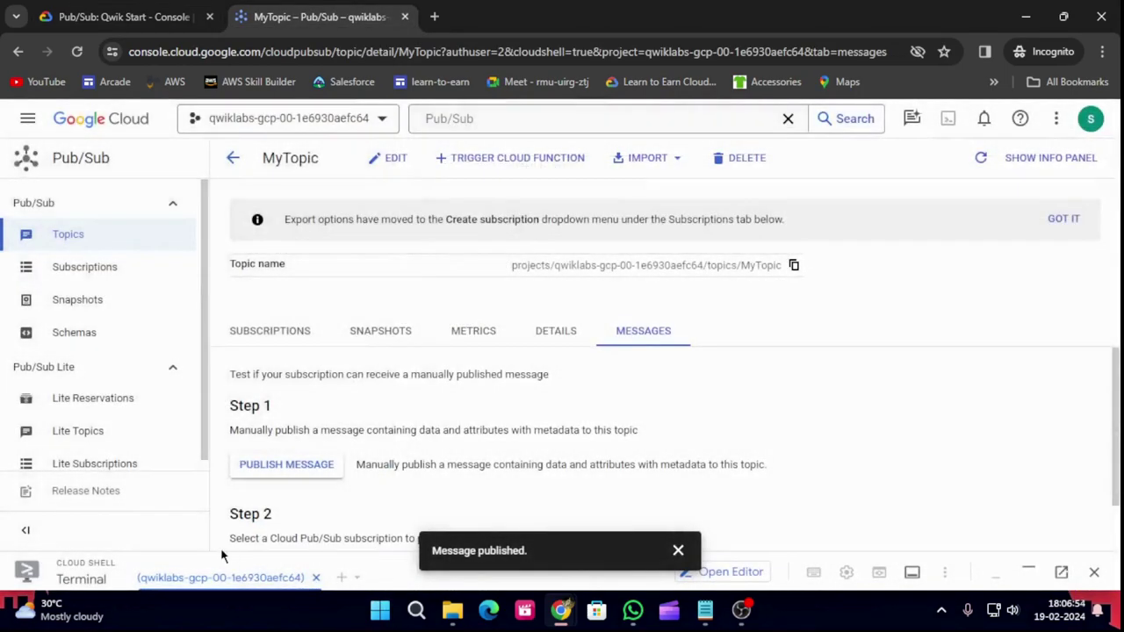
Copy the gcloud command that pulls messages from MySub from the Task 5 instructions and return to the console
key(ctrl+Tab)
scroll(650, 534, down, 3)
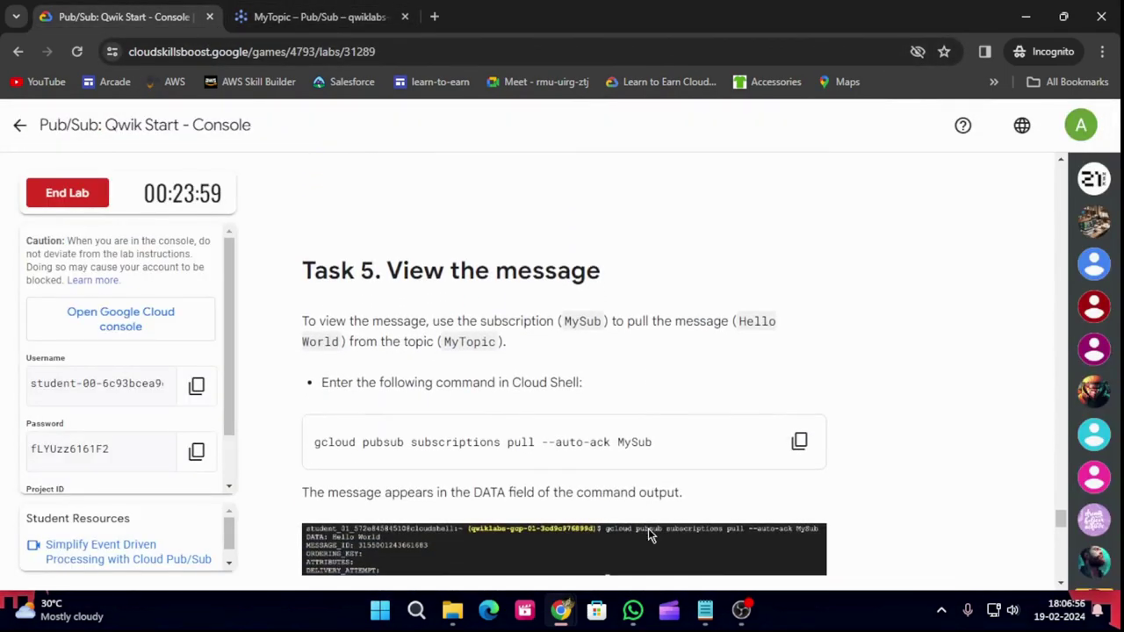
scroll(663, 494, down, 1)
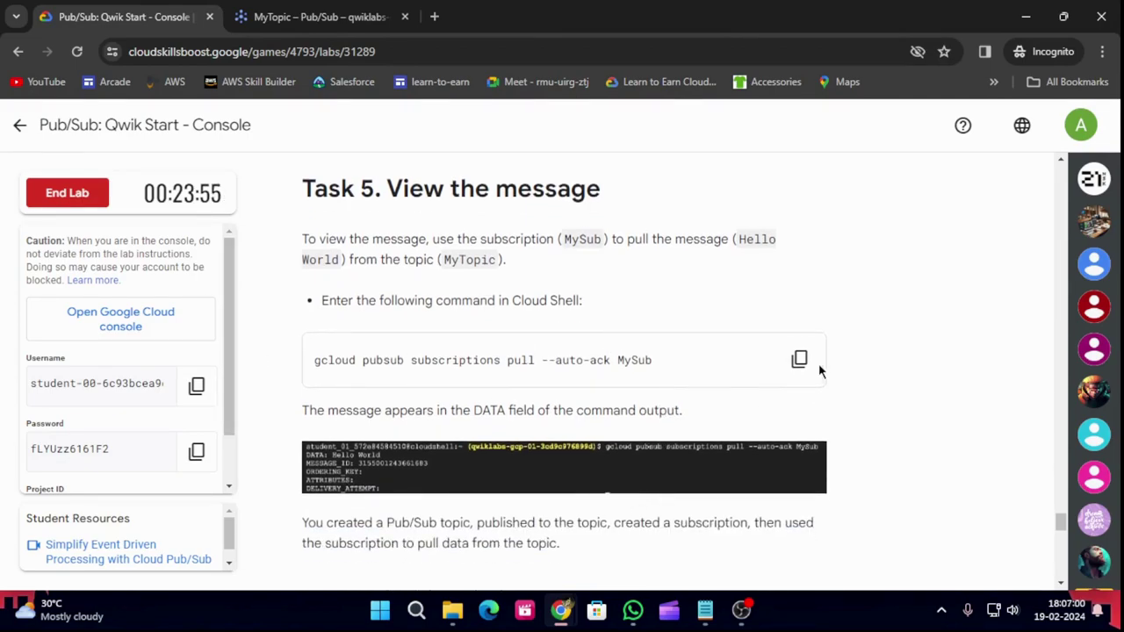
click(799, 360)
click(377, 17)
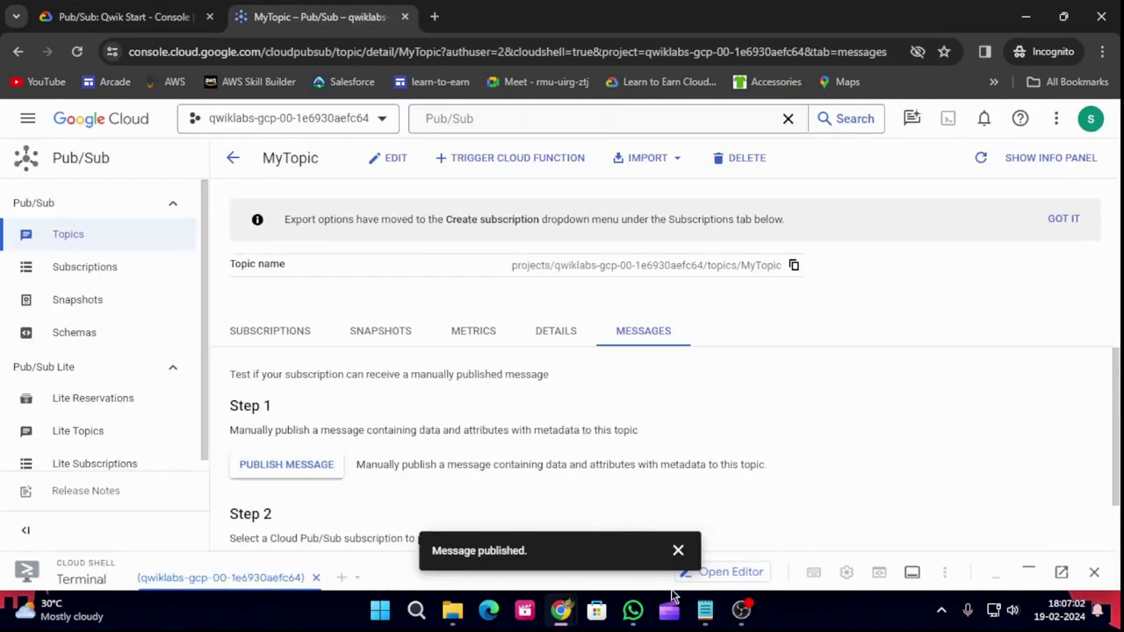
Dismiss the publish notification, enlarge the Cloud Shell terminal and run "gcloud pubsub subscriptions pull --auto-ack MySub"
click(677, 551)
drag(562, 556, 558, 204)
click(509, 456)
key(ctrl+v)
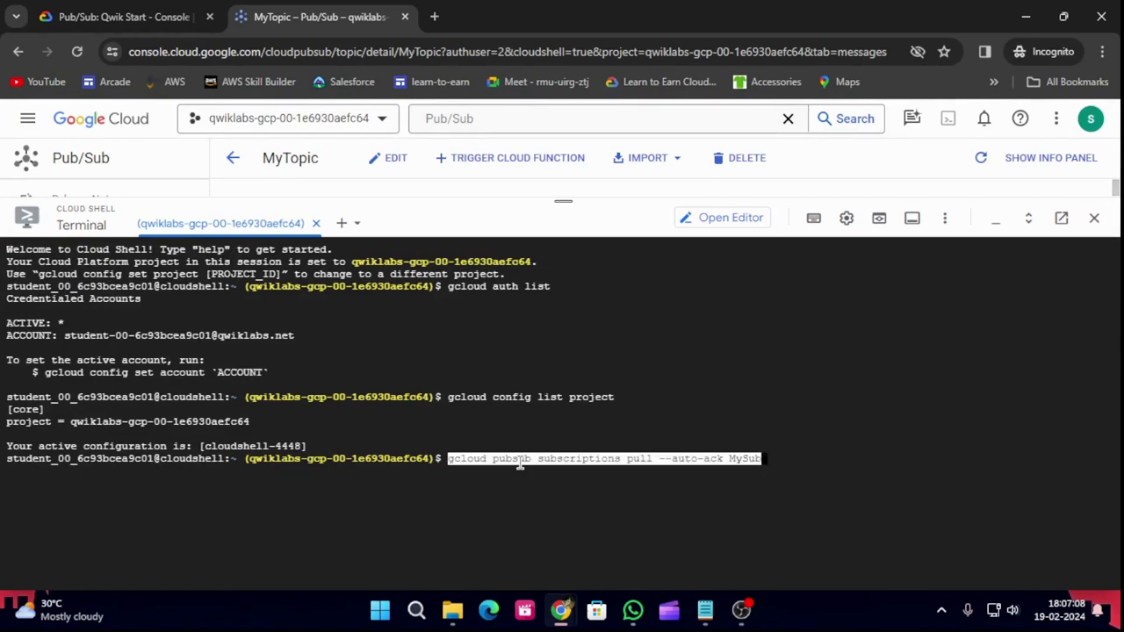
key(Return)
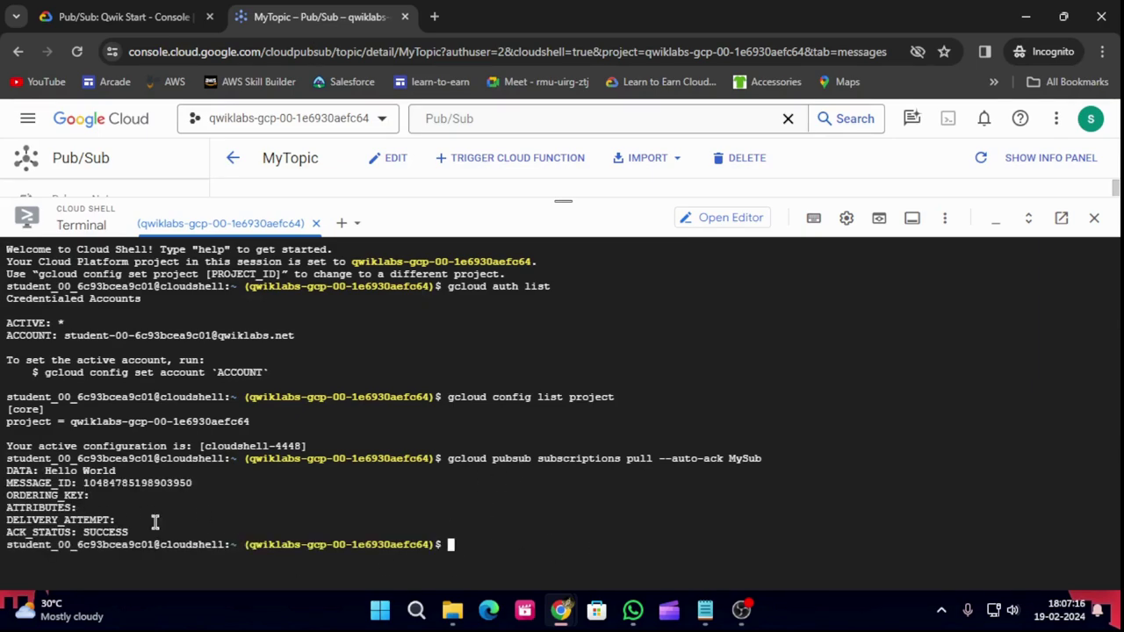
Go through the rest of the lab instructions and check the Pub/Sub lab's completion status in the game's Manage and Scale module
click(123, 17)
scroll(579, 476, down, 2)
scroll(579, 476, down, 4)
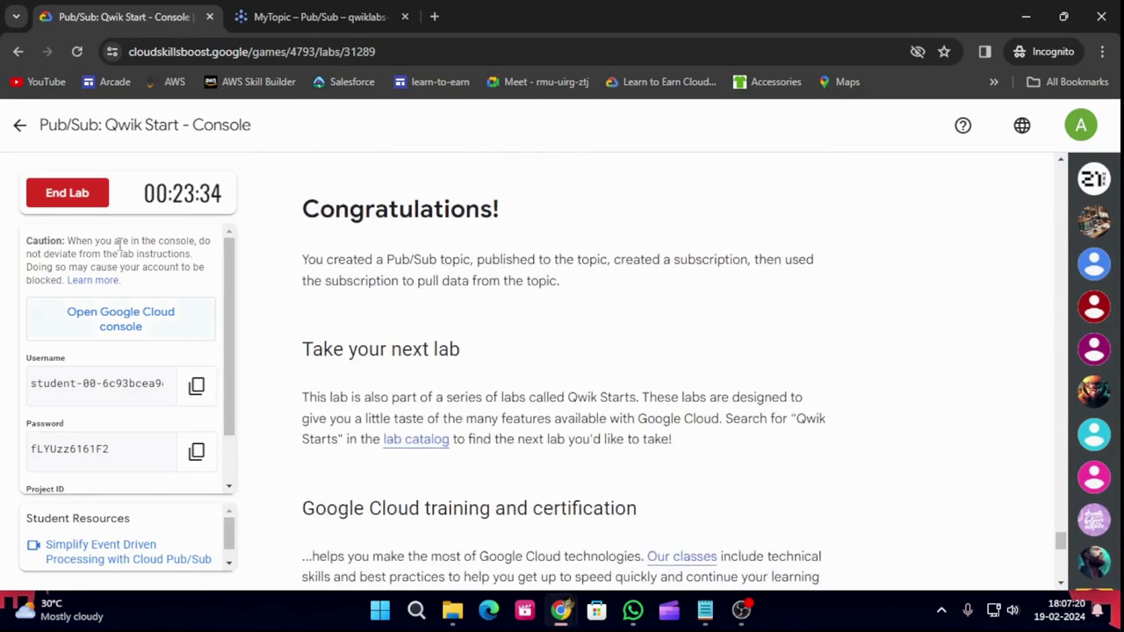
click(32, 132)
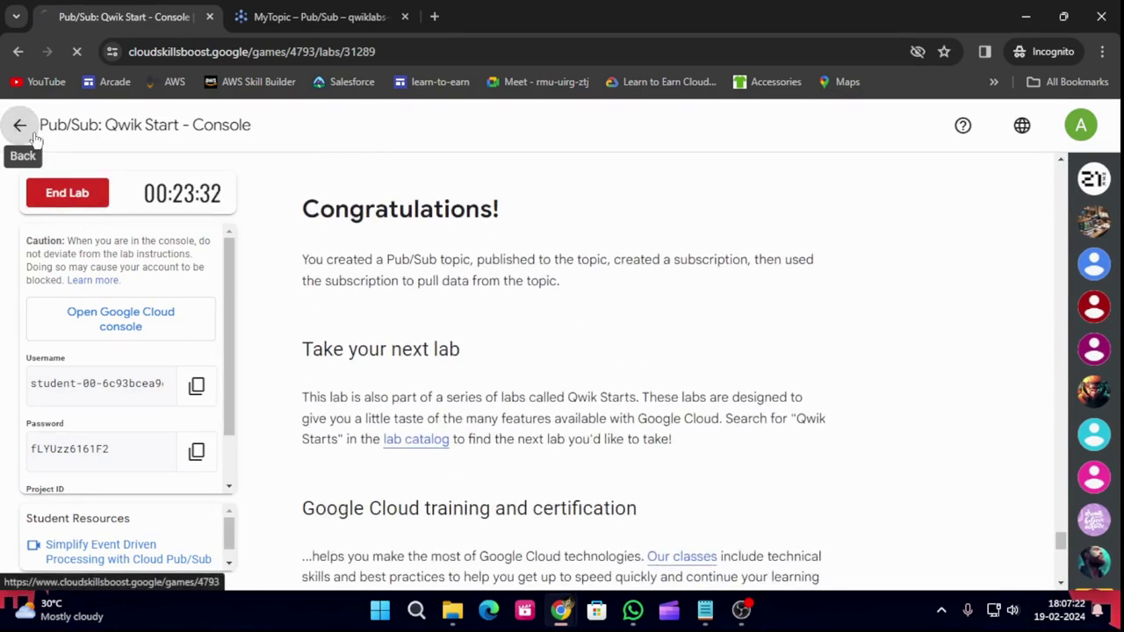
scroll(526, 382, down, 3)
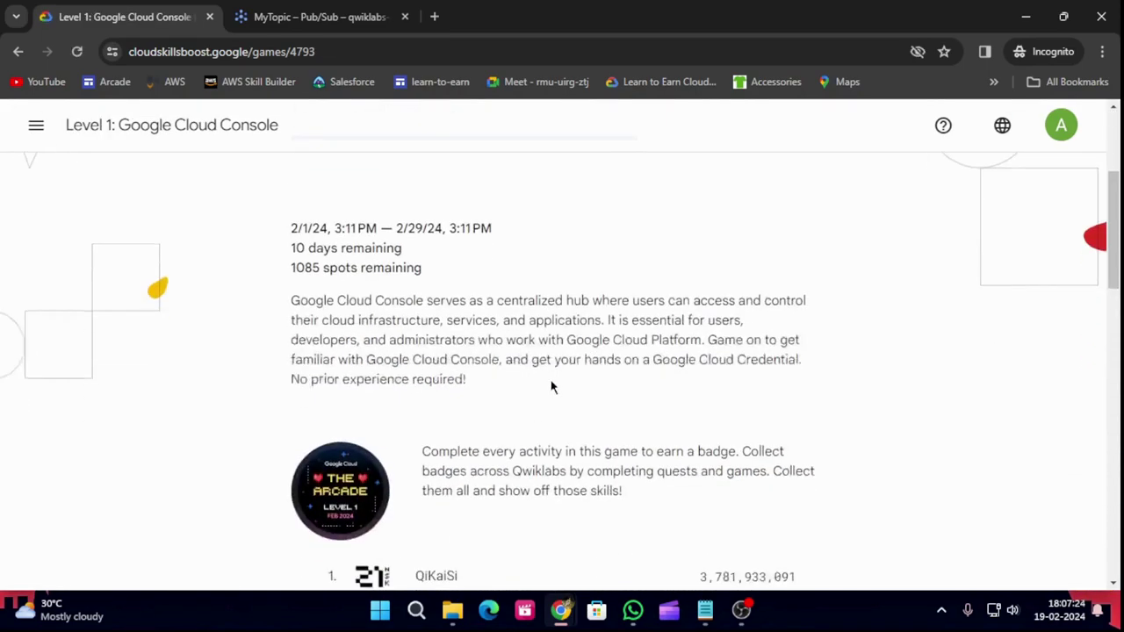
scroll(551, 387, down, 12)
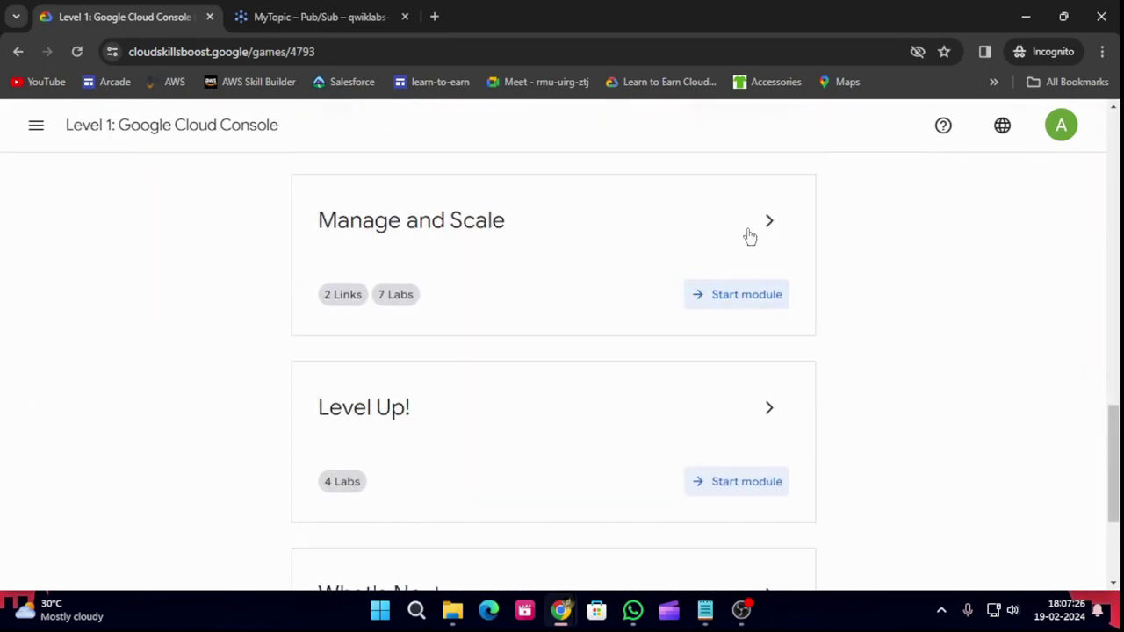
click(749, 235)
scroll(668, 317, down, 2)
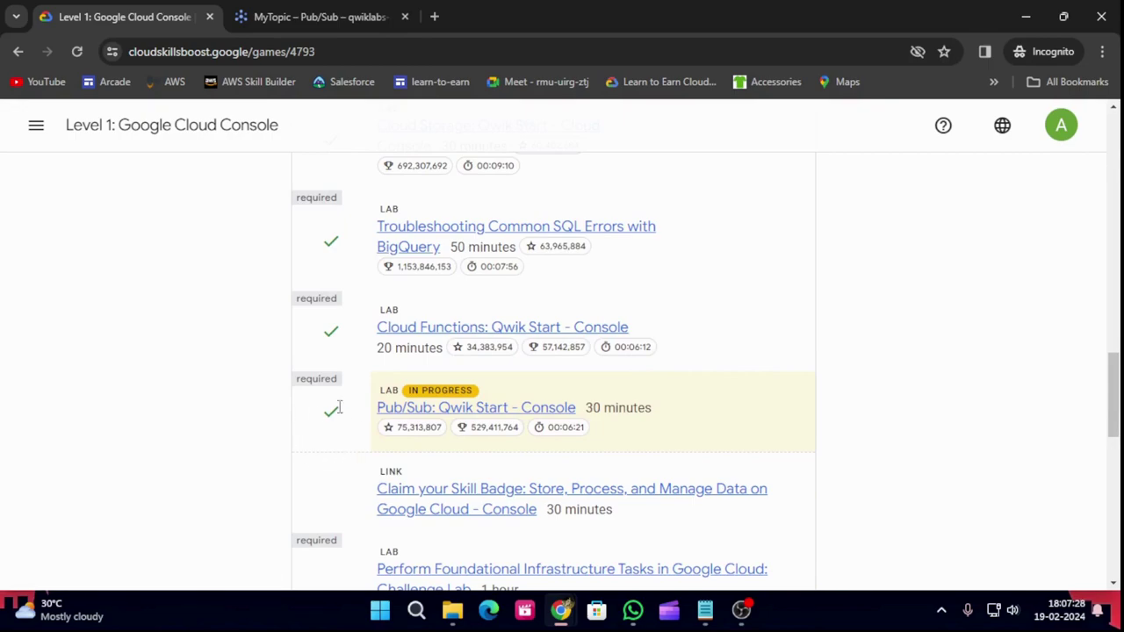
Reopen the Pub/Sub: Qwik Start - Console lab and request to end it
click(499, 409)
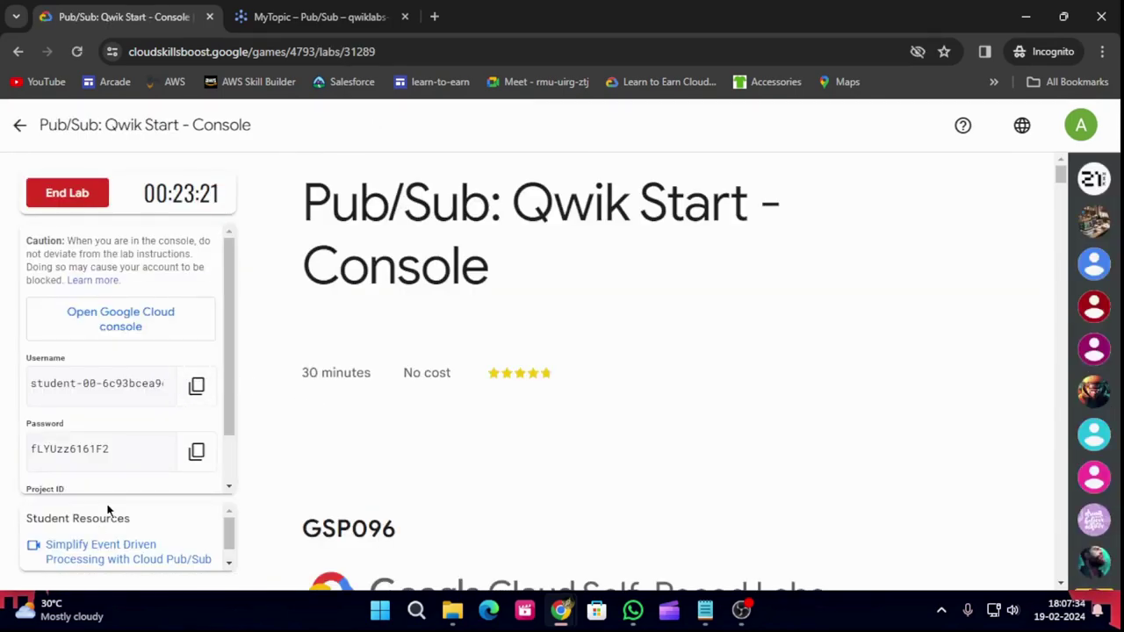
click(65, 195)
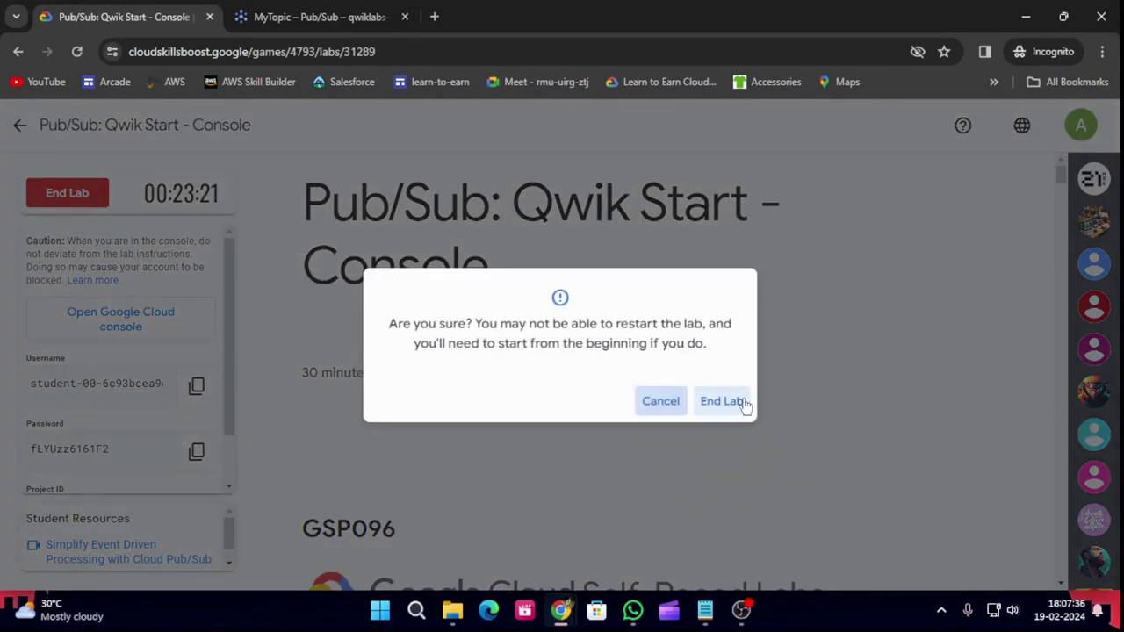